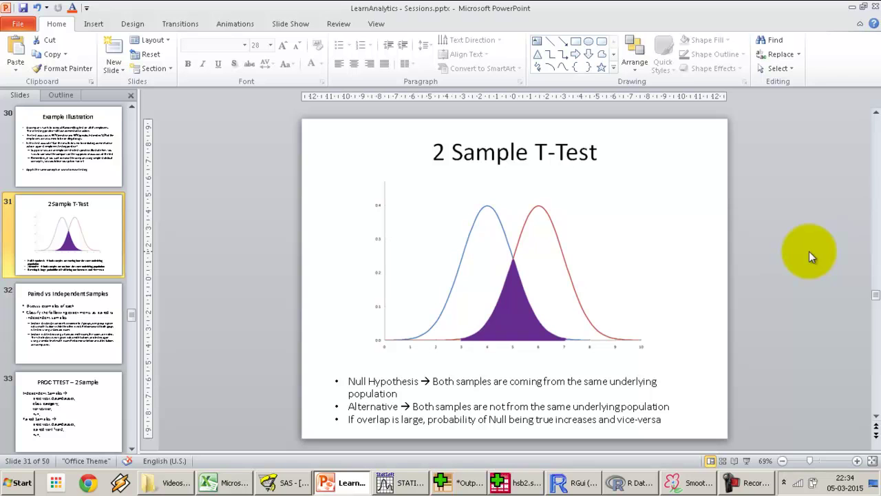
- Review the Paired vs Independent Samples slide, highlighting the "extra math tuitions" wording in the first experiment
scroll(809, 251, "down", 1)
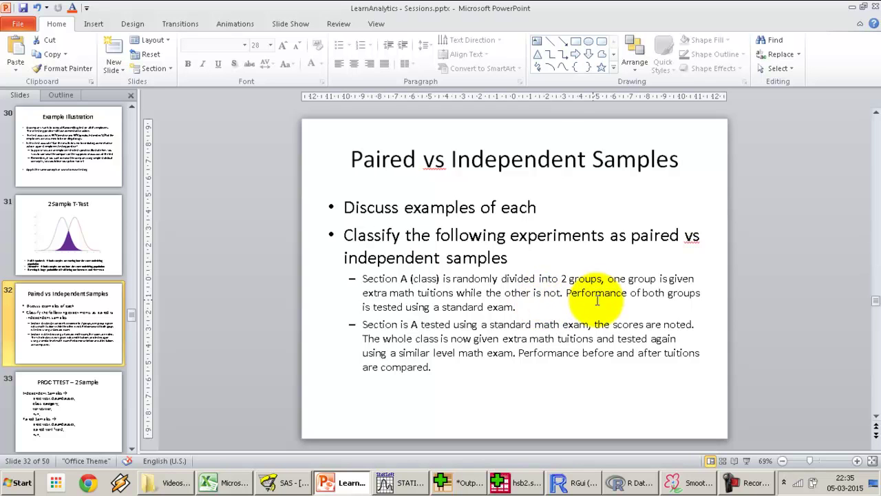
left_click(453, 293)
left_click_drag(452, 293, 369, 295)
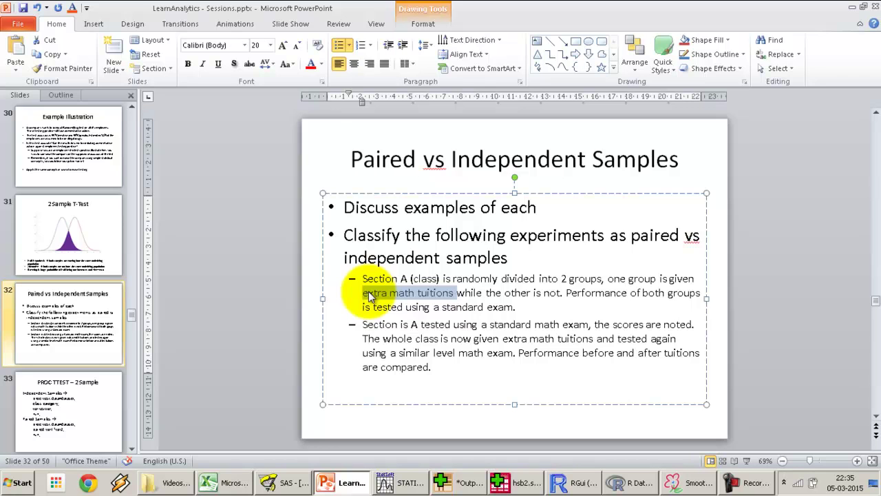
left_click(743, 340)
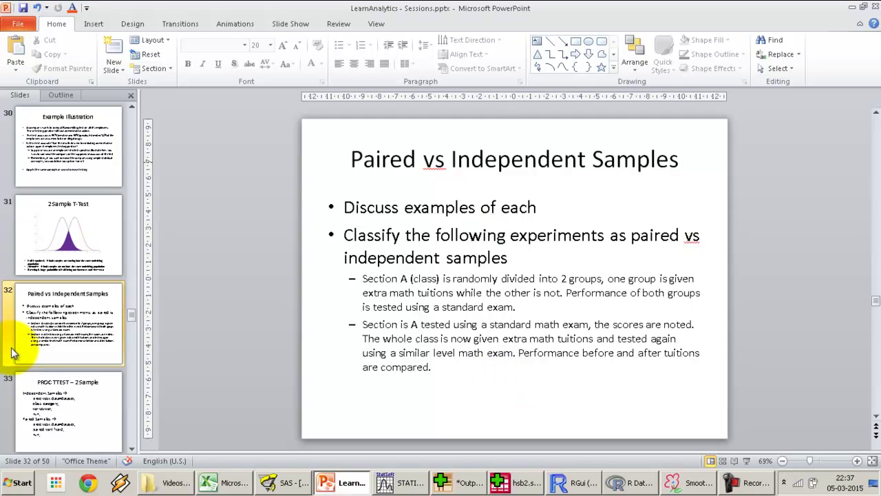
- Study the paired-samples syntax on the PROC TTEST – 2 Sample slide, including the paired statement, and proceed to the Paired Samples Test slide
left_click(54, 404)
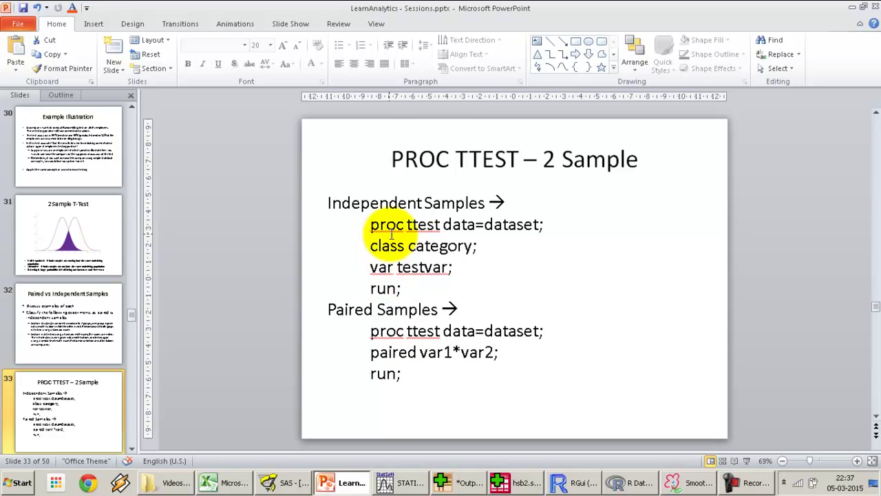
left_click(543, 329)
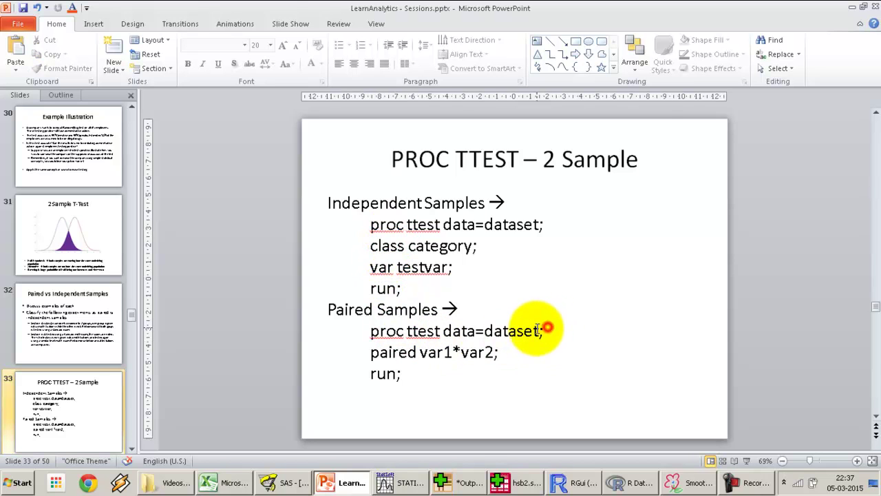
left_click(417, 331)
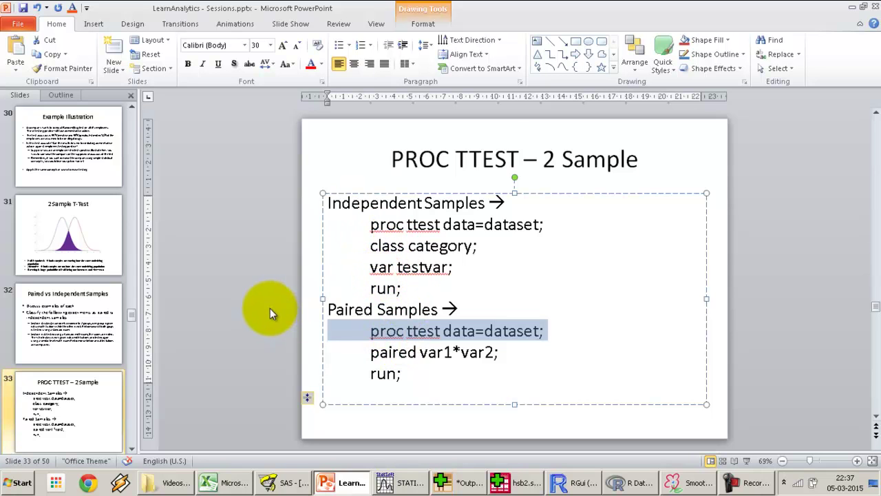
double_click(387, 352)
left_click_drag(419, 353, 494, 352)
left_click(436, 355)
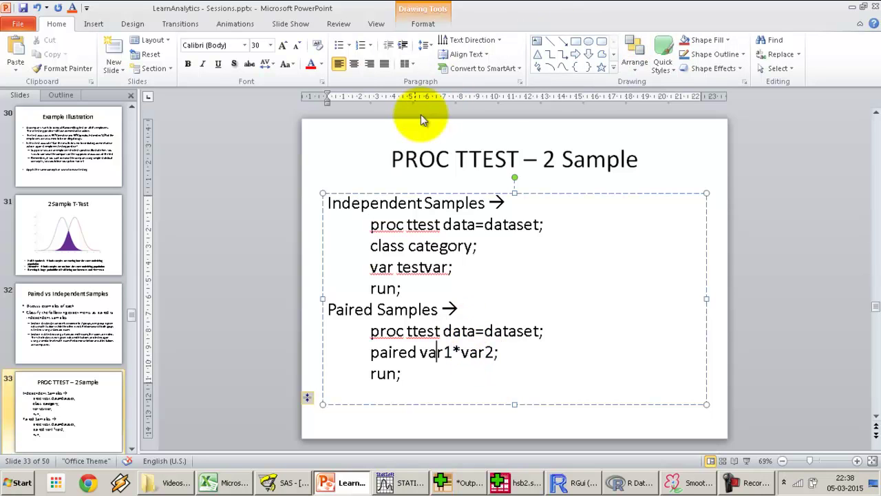
left_click(240, 243)
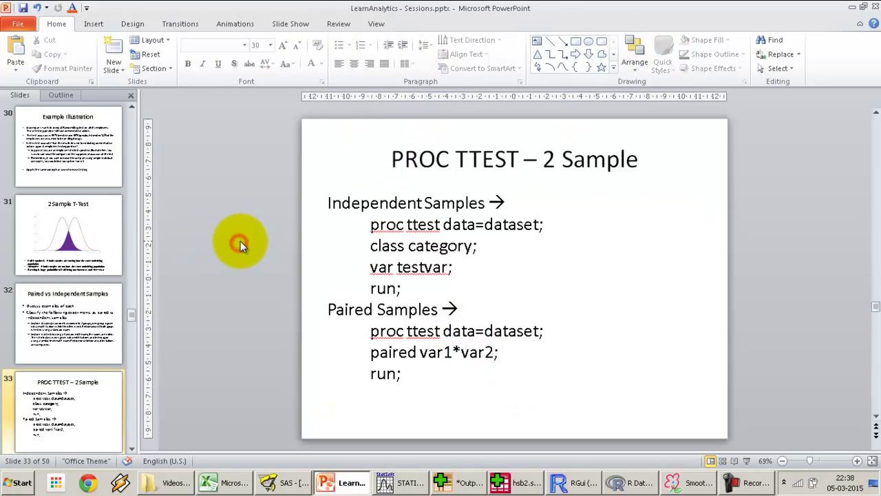
scroll(240, 241, "down", 1)
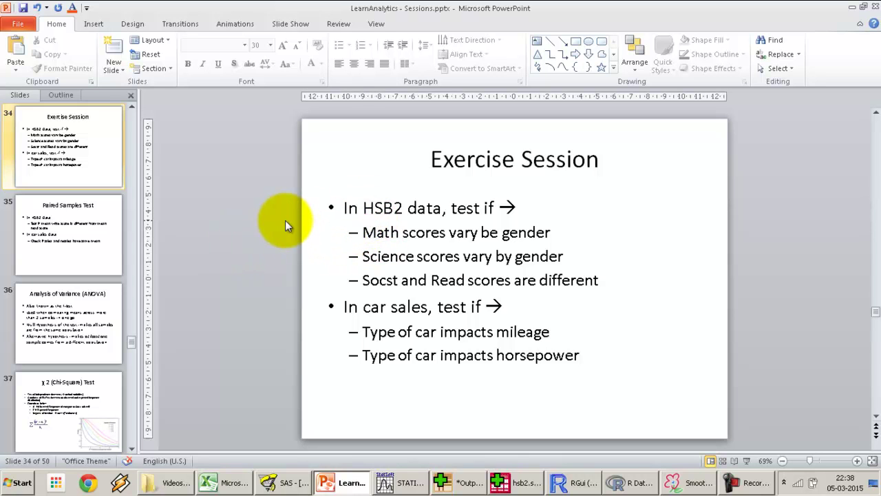
scroll(285, 220, "down", 1)
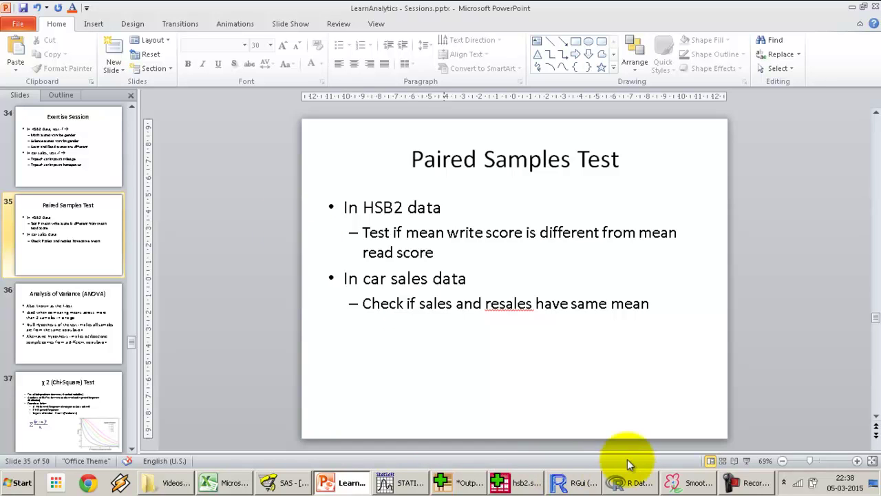
- Switch to SAS, open the Hsb2 dataset and examine its read and write columns
left_click(298, 484)
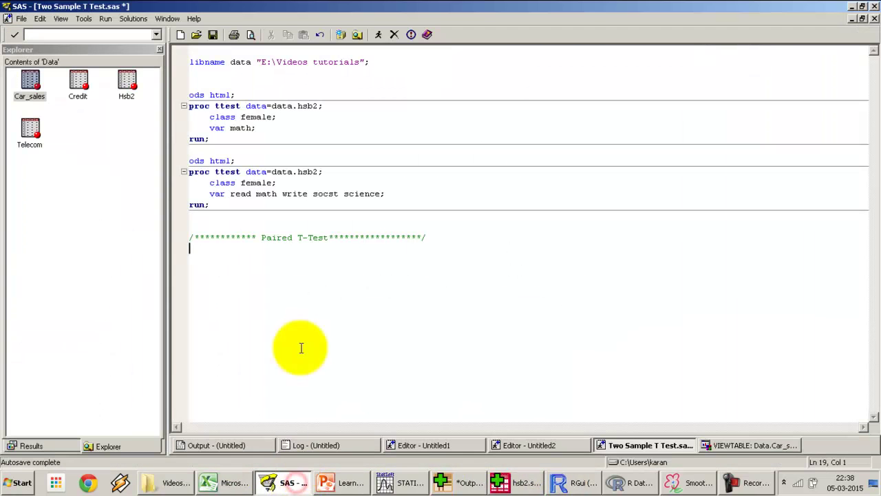
double_click(128, 82)
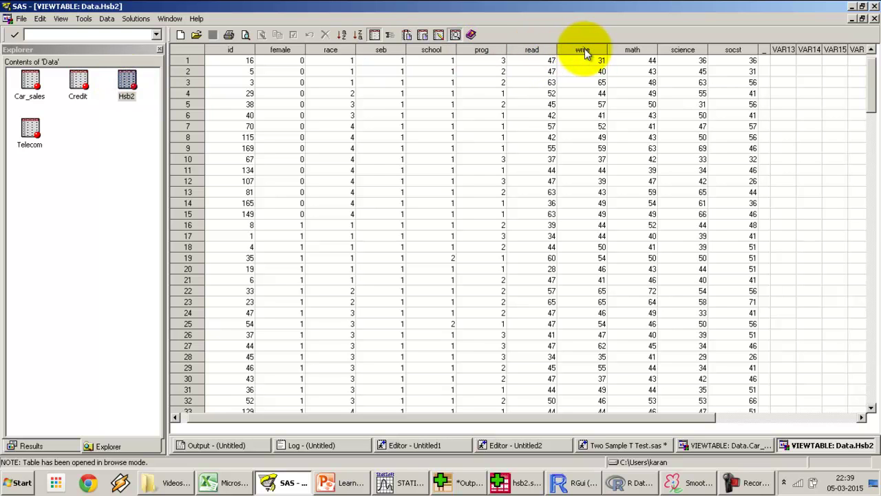
left_click(543, 49)
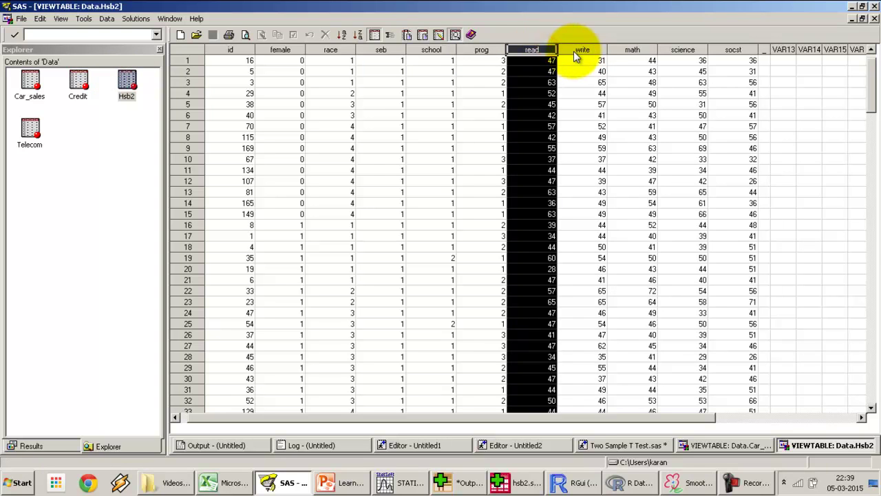
left_click(574, 51)
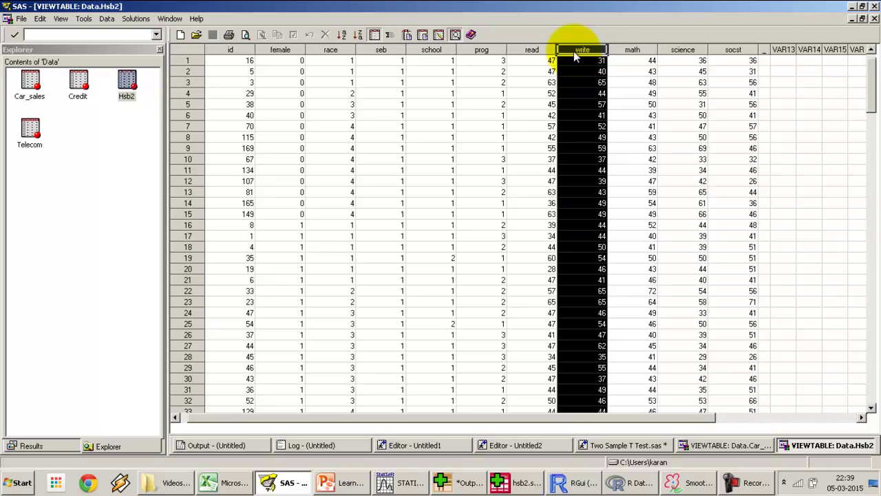
left_click(541, 53)
left_click(566, 50)
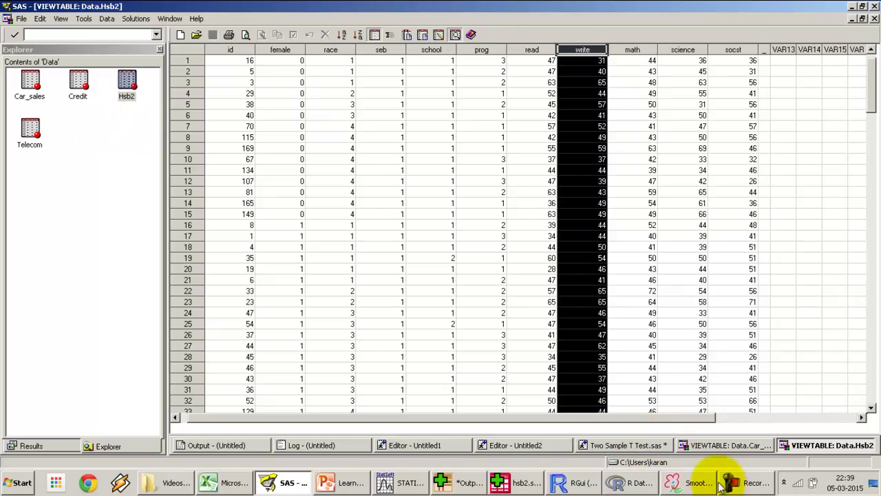
- Return to PowerPoint and copy the paired-samples code block from the PROC TTEST – 2 Sample slide
left_click(342, 482)
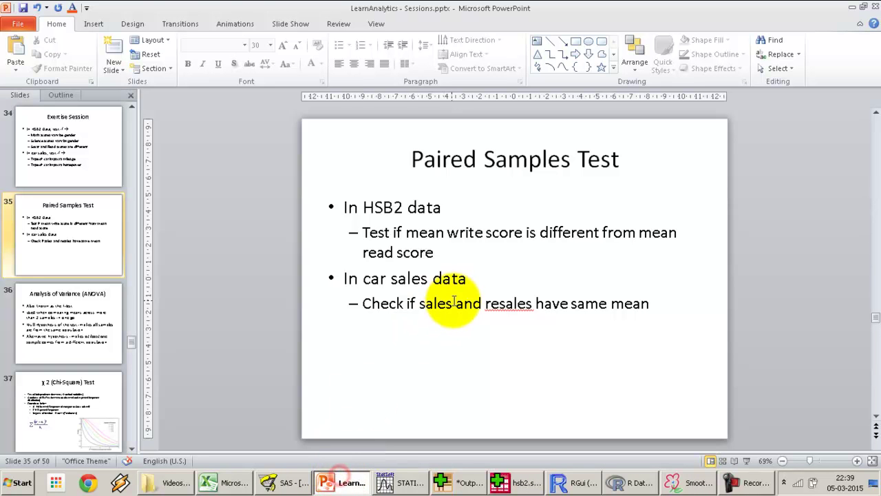
left_click(76, 134)
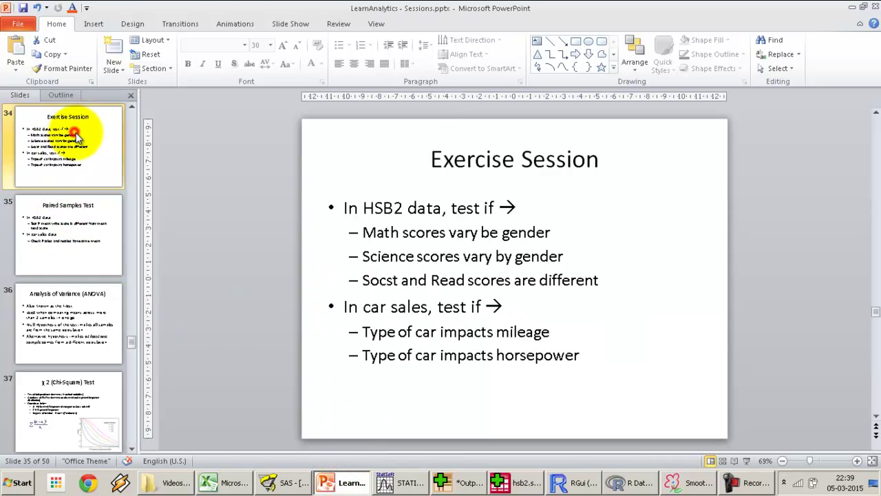
scroll(70, 248, "up", 1)
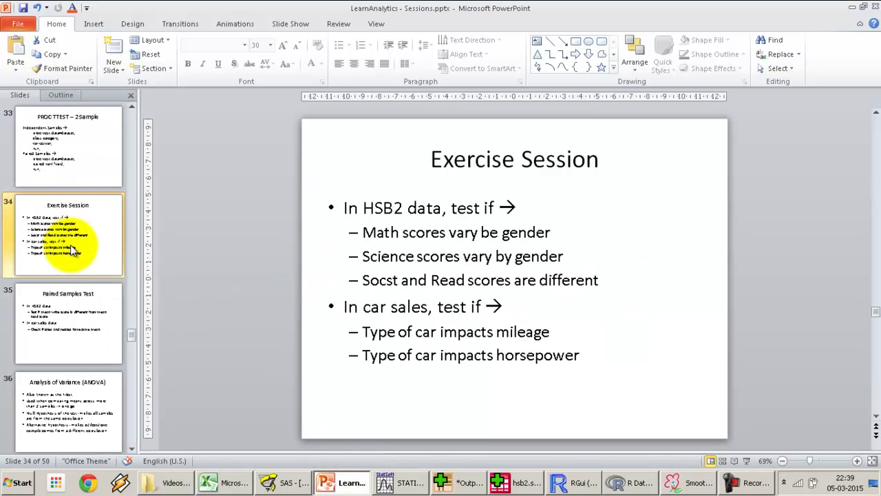
left_click(94, 147)
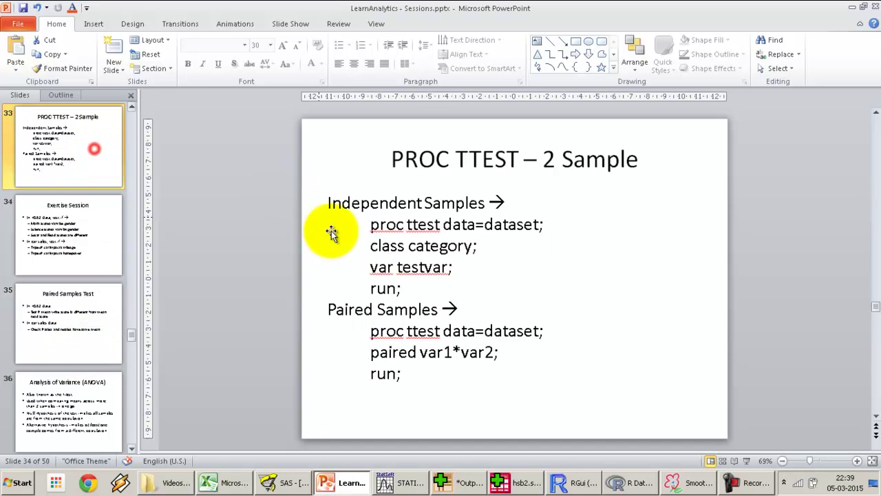
left_click(416, 380)
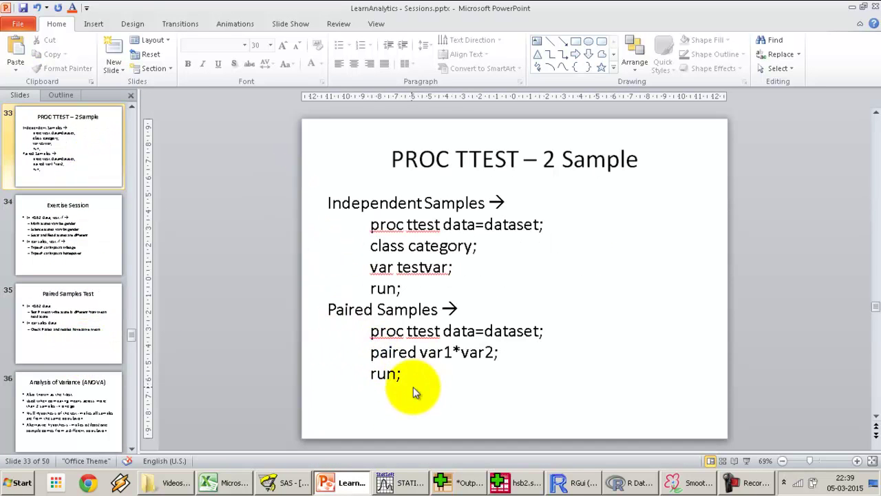
left_click_drag(406, 375, 370, 331)
key("ctrl+c")
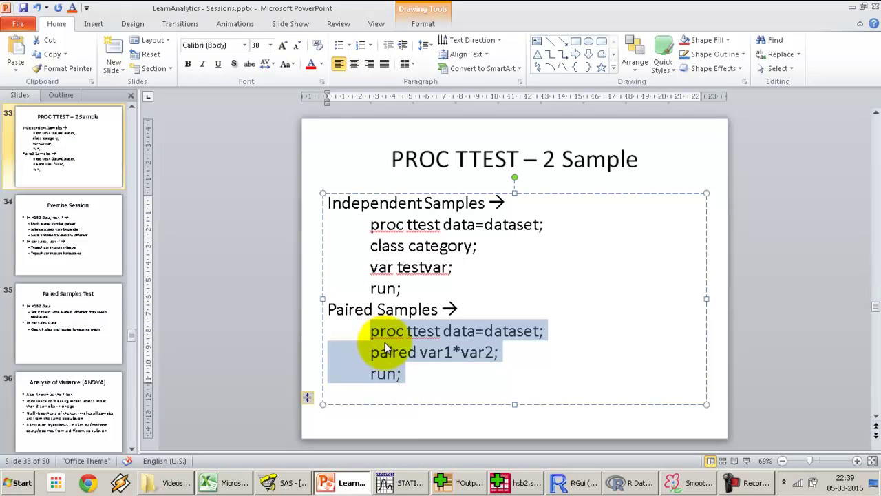
- Switch to SAS and paste the copied code below the Paired T-Test comment in the Two Sample T Test.sas program
left_click(295, 479)
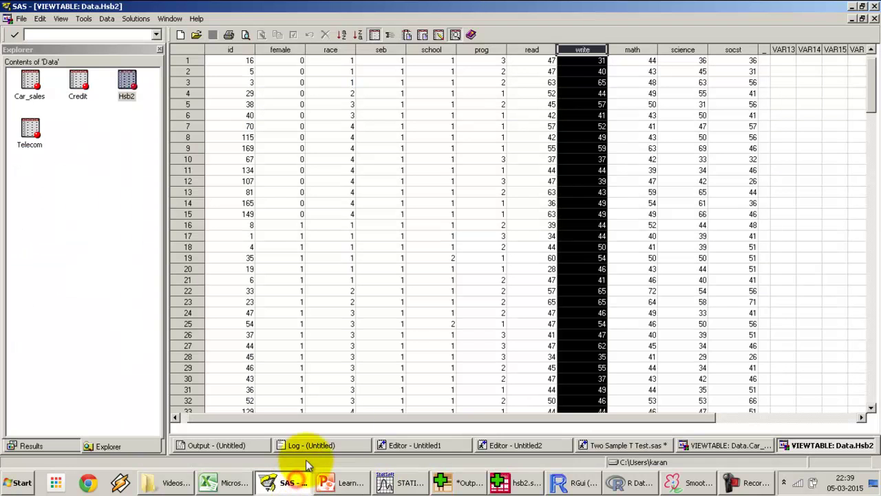
left_click(647, 444)
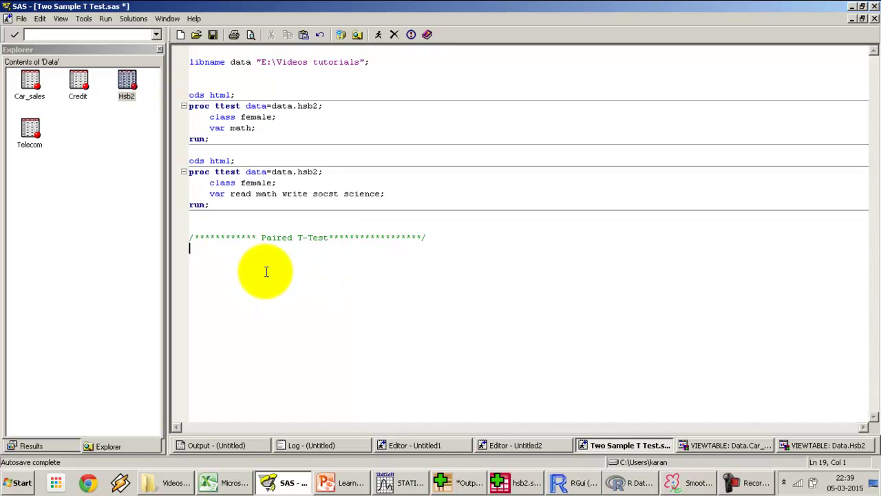
key("ctrl+v")
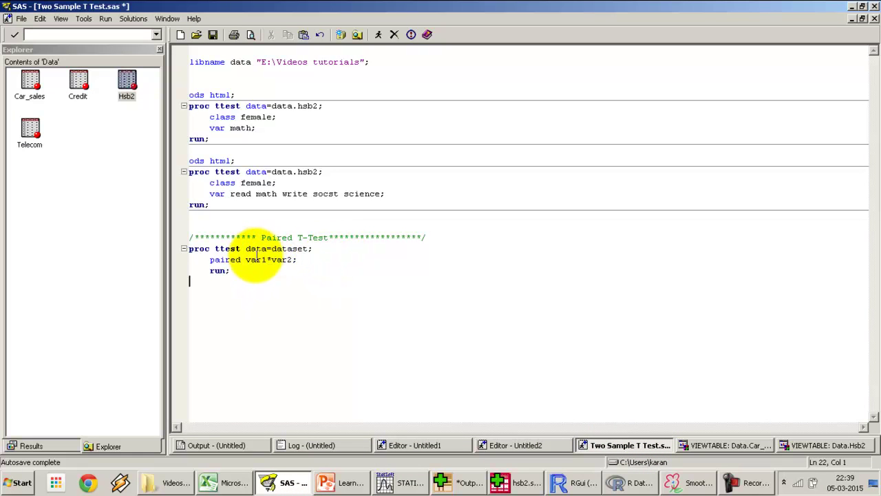
- Replace the placeholder dataset in the pasted PROC TTEST statement with data.hsb2
left_click_drag(262, 237, 284, 253)
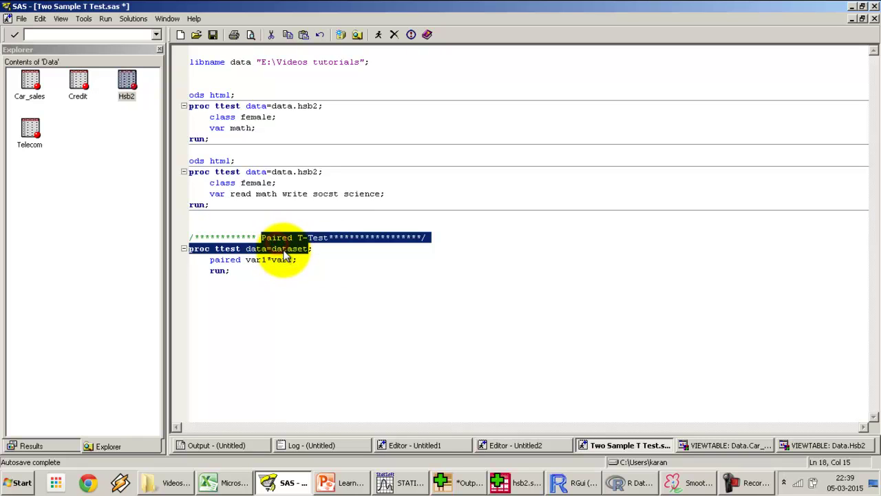
double_click(284, 253)
type("da")
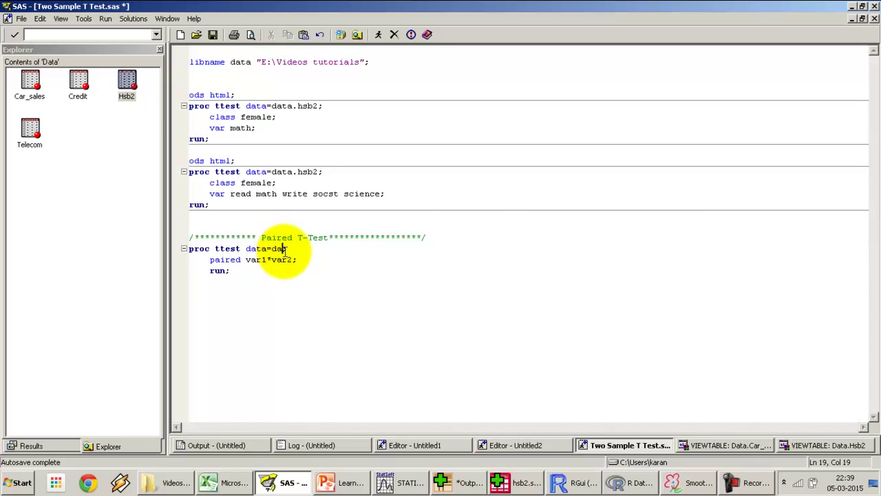
type("ta.hsb2;")
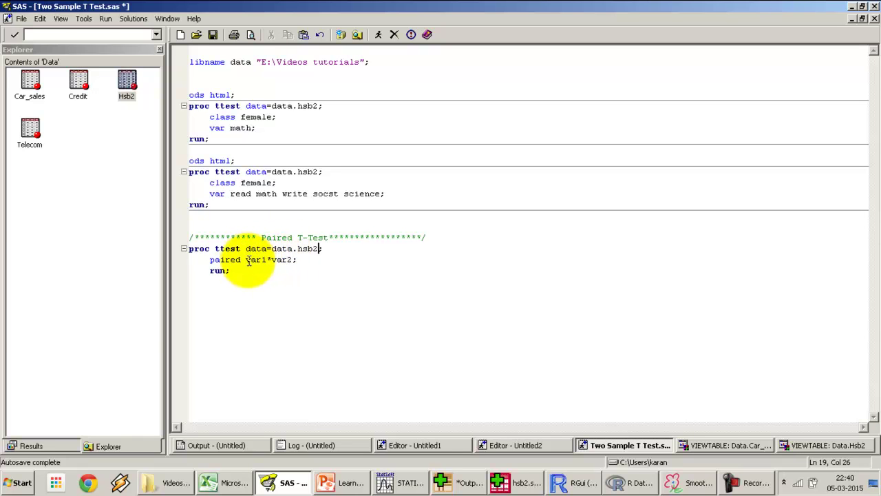
- Set the variables in the paired statement to read*write
double_click(256, 262)
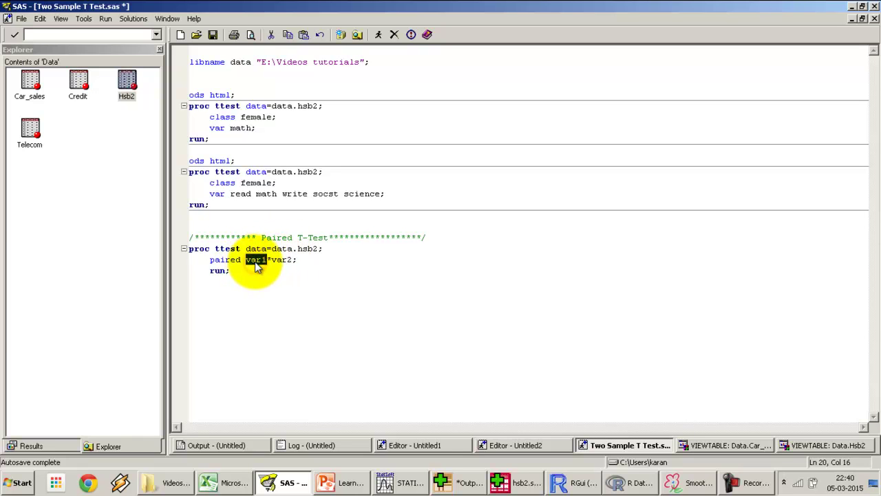
type("read")
double_click(282, 261)
type("write")
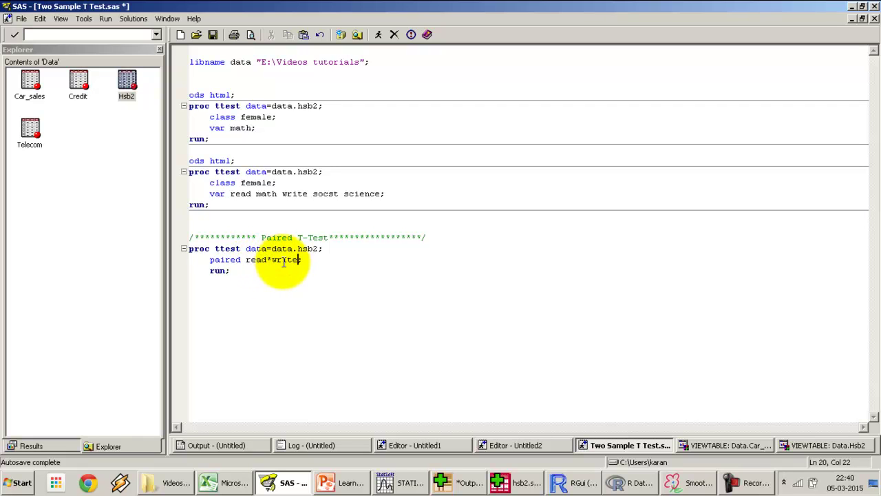
- Insert an "ods html;" line directly above the paired PROC TTEST statement
key("Up")
key("Home")
key("Return")
key("Up")
type("o")
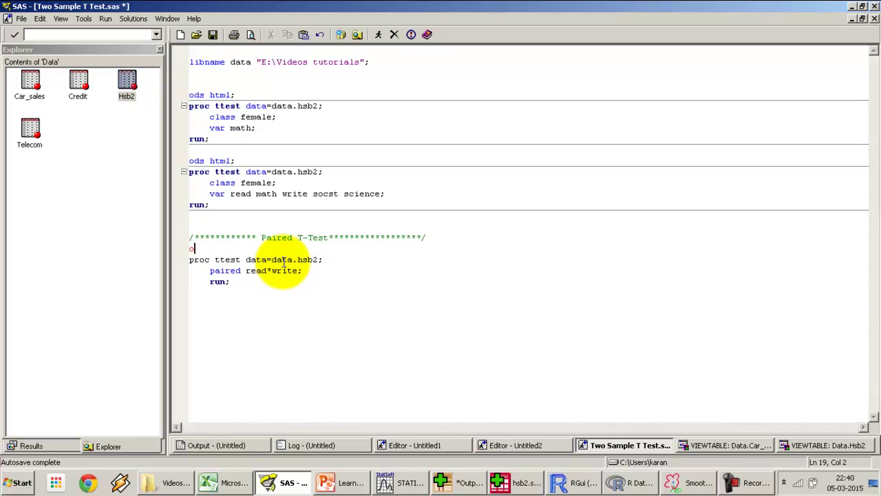
type("ds html;")
- Run only the paired t-test block, from the "ods html;" line through its run statement
key("Home")
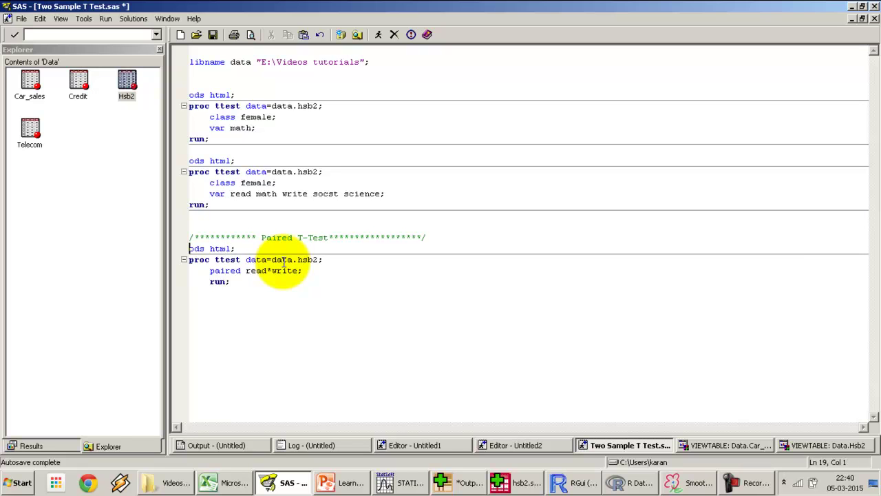
key("shift+Down")
key("shift+Down")
key("shift+Down")
key("shift+Down")
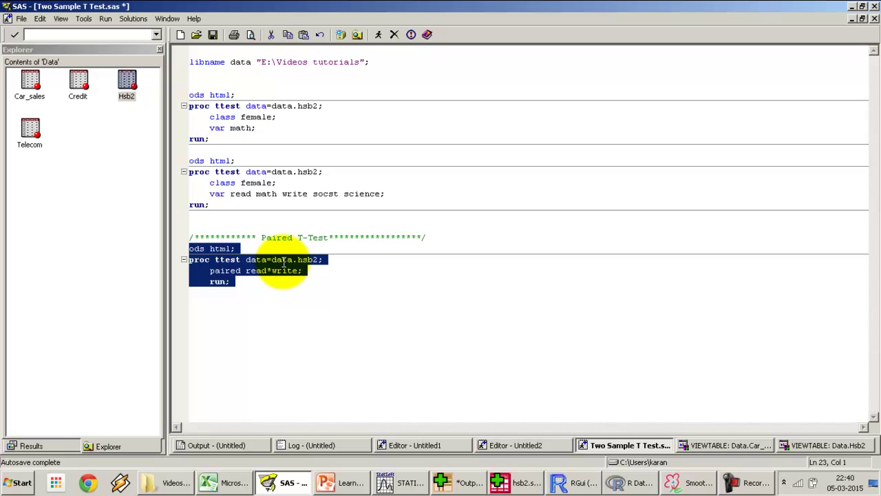
key("F8")
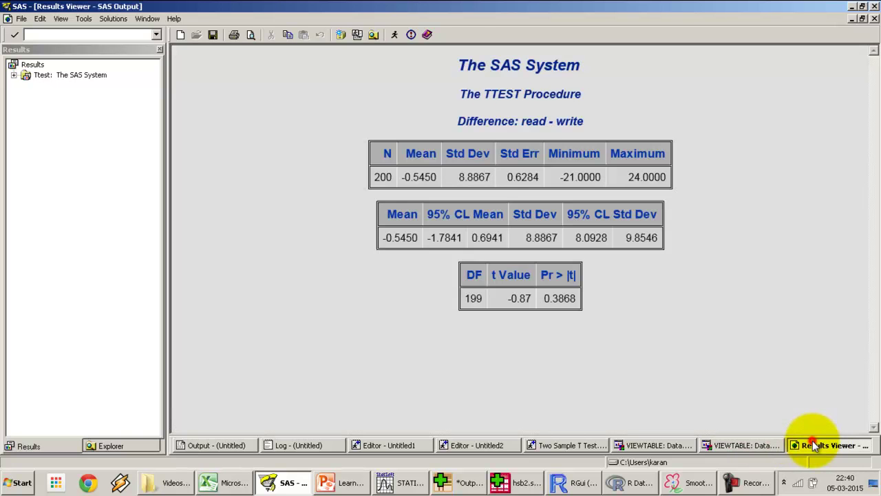
- Examine the sample size, mean difference, standard deviation and standard error in the paired t-test results for read - write
left_click(814, 445)
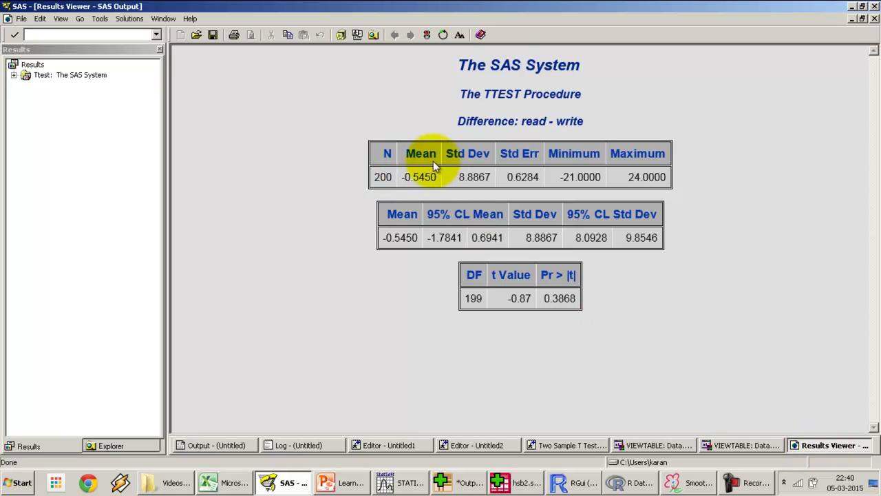
double_click(382, 178)
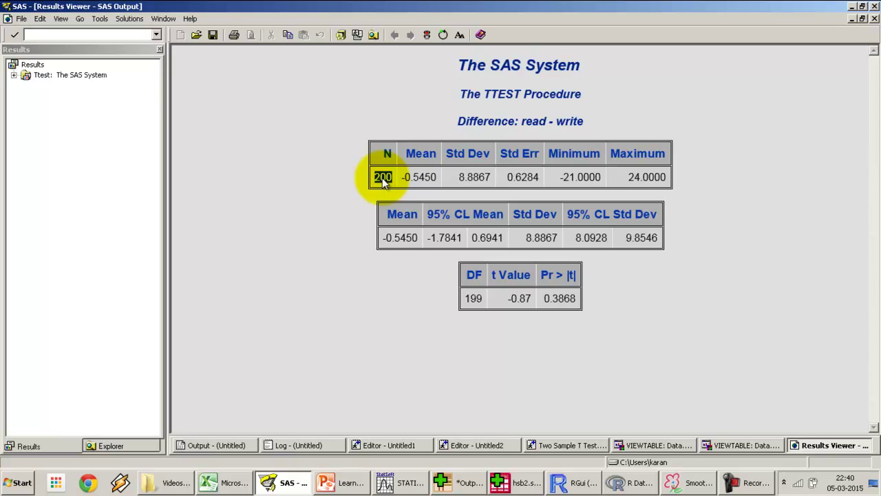
double_click(383, 177)
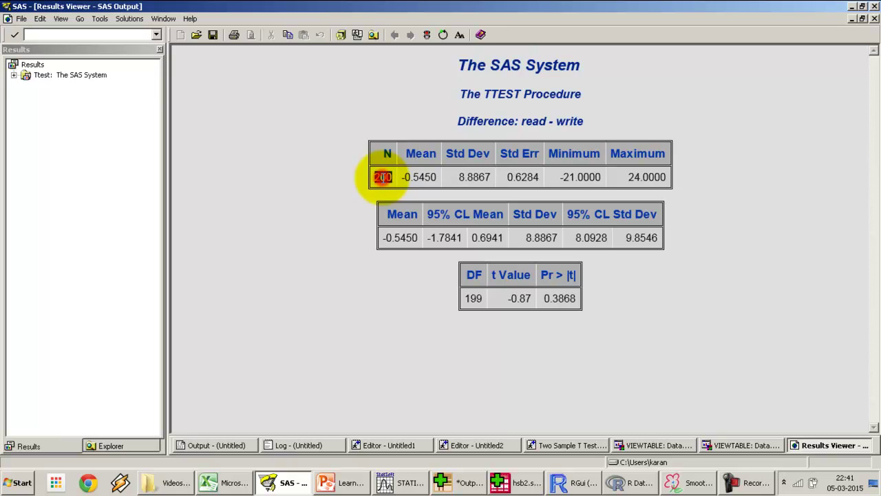
double_click(418, 177)
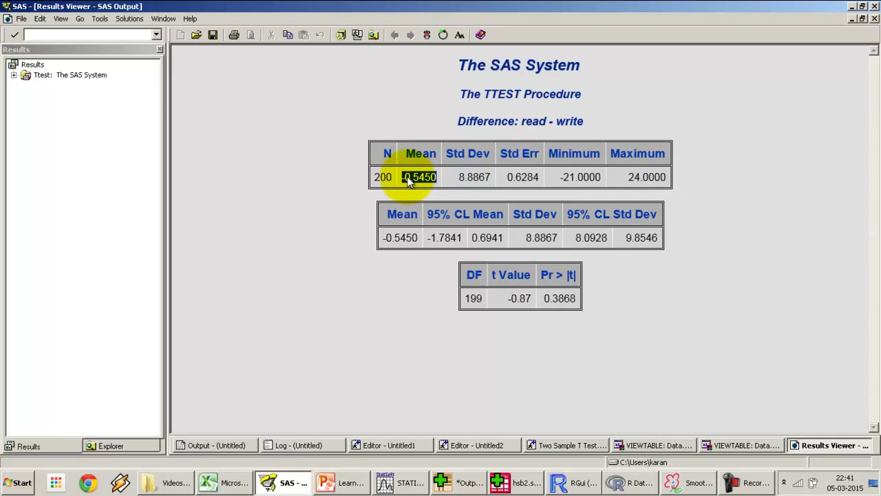
left_click(406, 176)
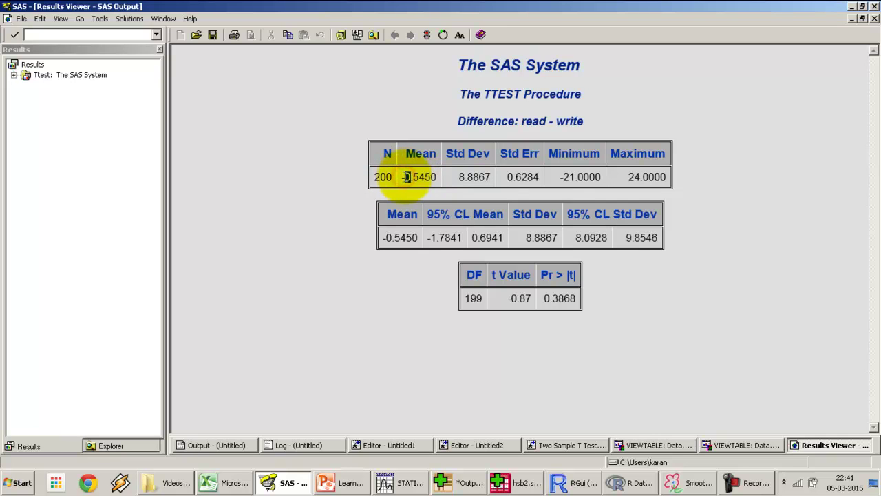
double_click(416, 177)
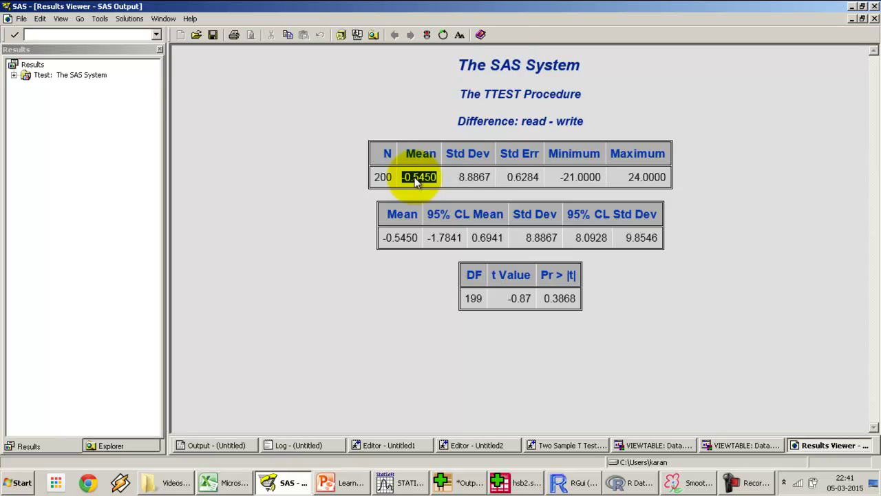
left_click(470, 176)
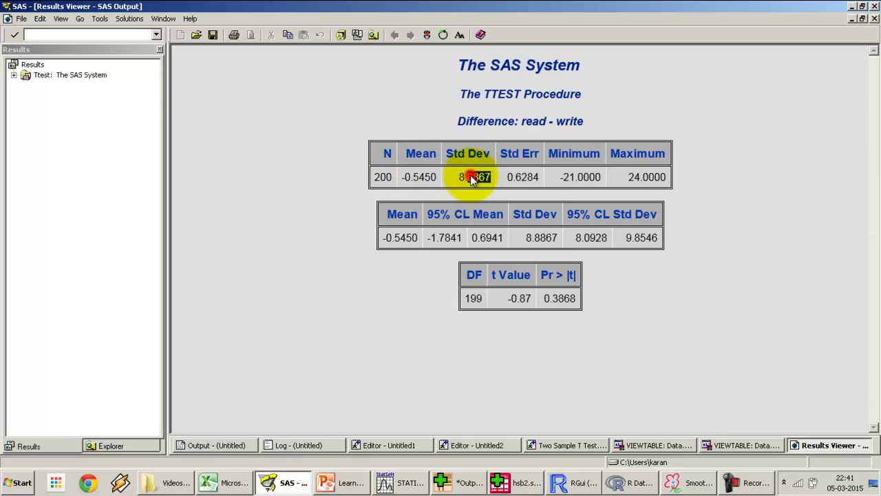
left_click(514, 178)
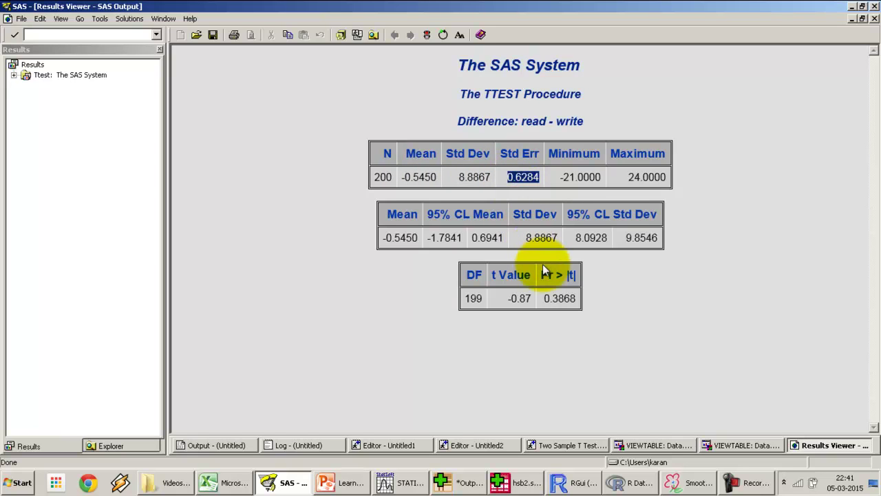
- Check the t value and the Pr > |t| p-value of the read - write paired t-test
left_click(559, 298)
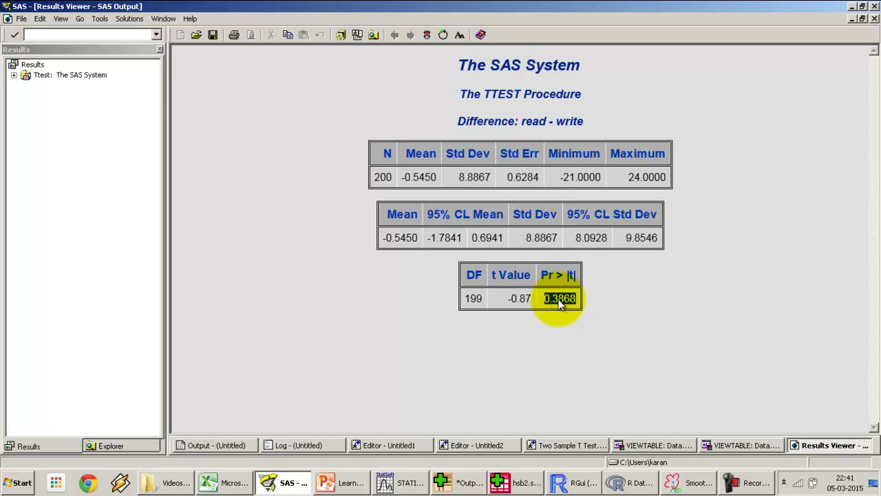
left_click(522, 298)
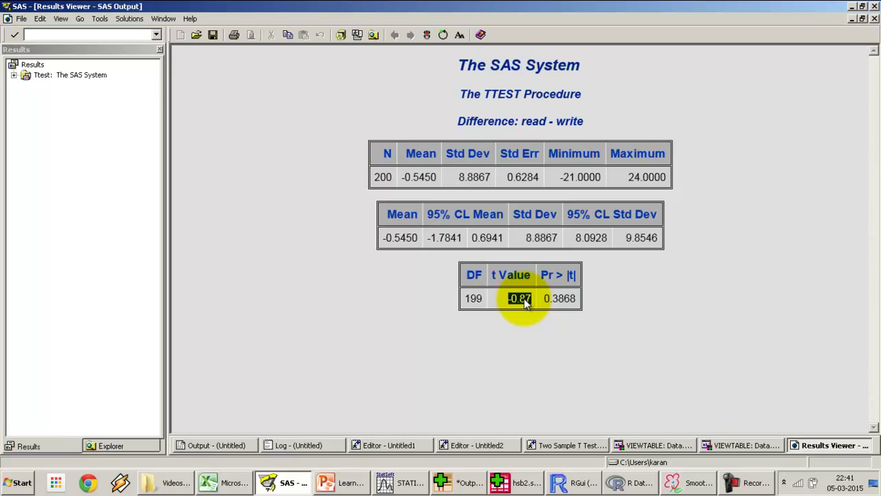
left_click(559, 298)
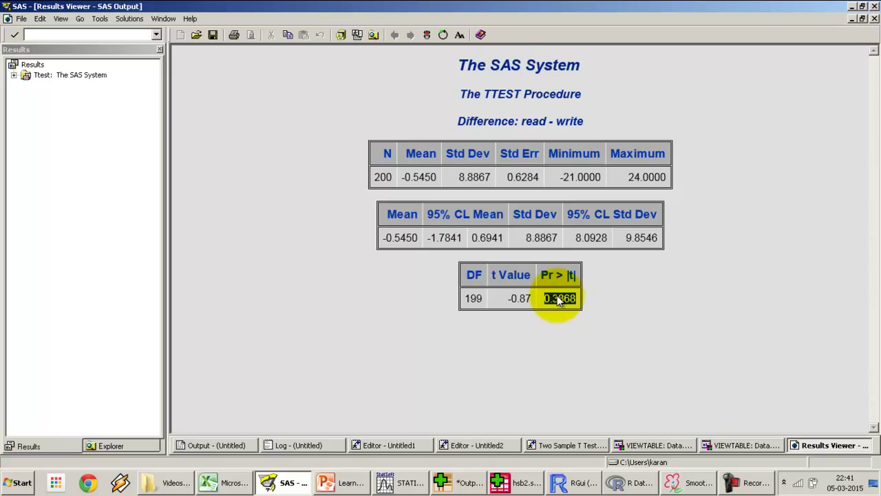
left_click(606, 304)
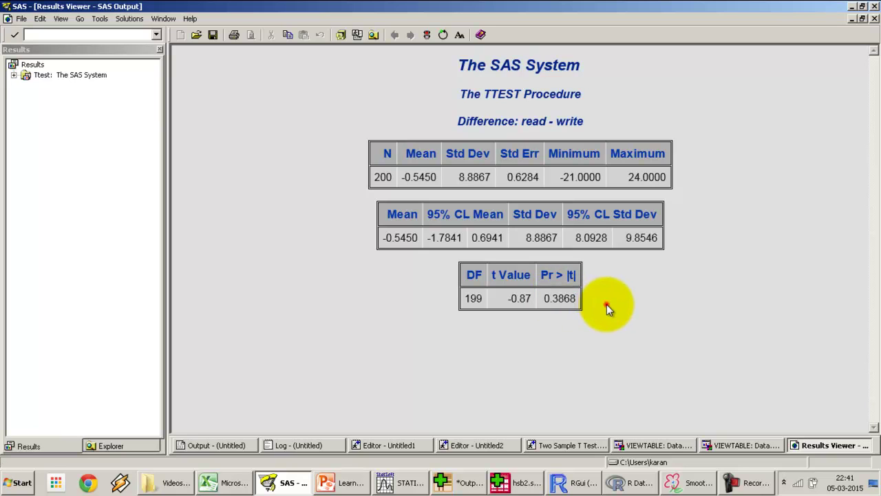
double_click(573, 300)
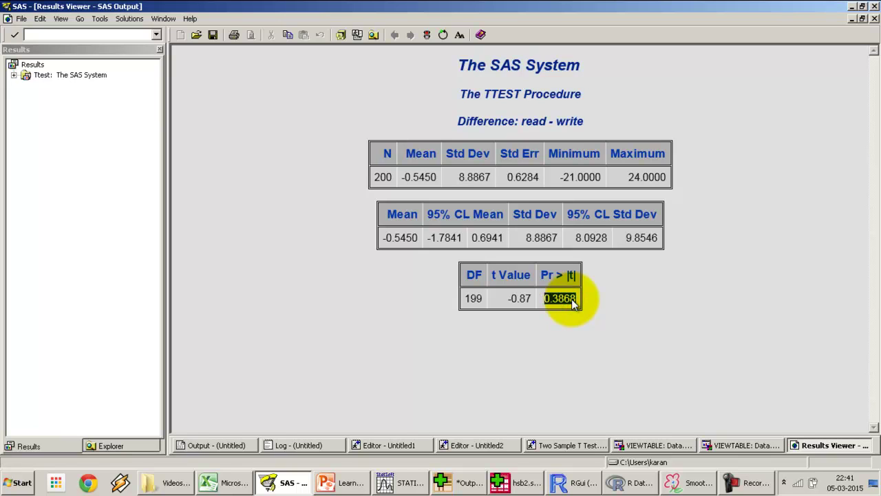
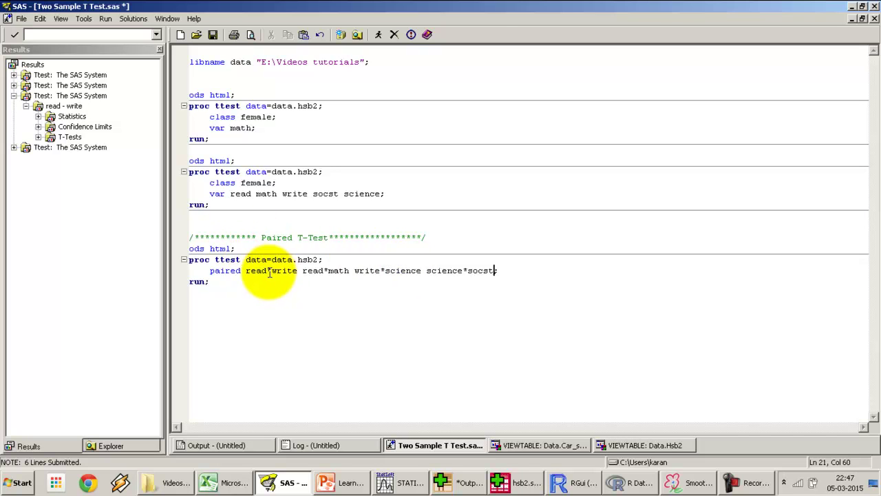
- Run only the paired t-test block covering read*write, read*math, write*science and science*socst
left_click_drag(262, 270, 474, 271)
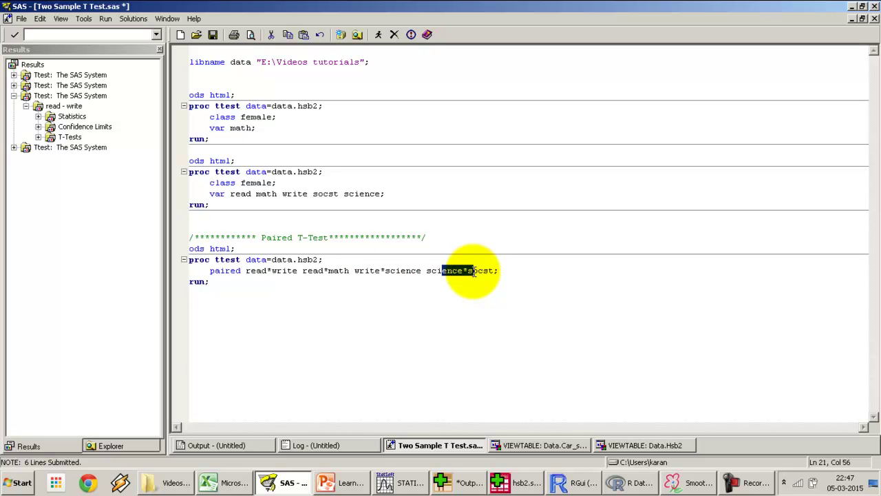
left_click(250, 287)
left_click_drag(223, 276, 168, 246)
key("F3")
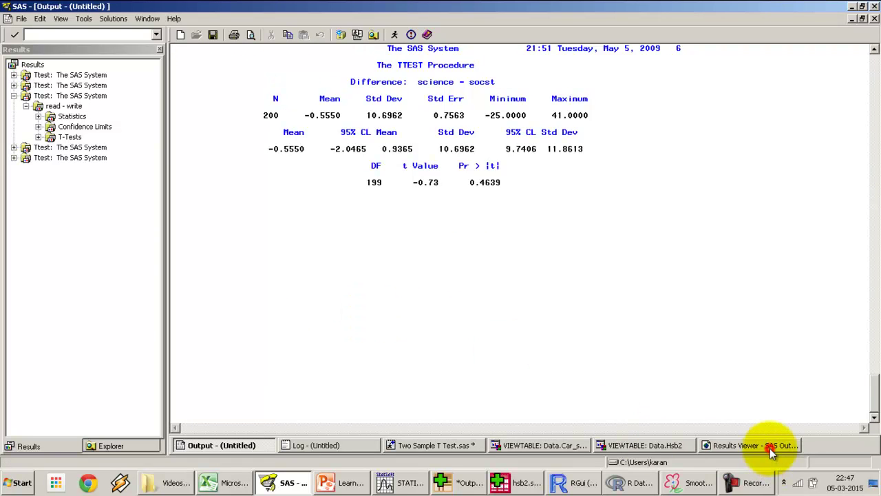
- View the HTML results of the multi-pair run and check the p-values for read - write and read - math
left_click(765, 446)
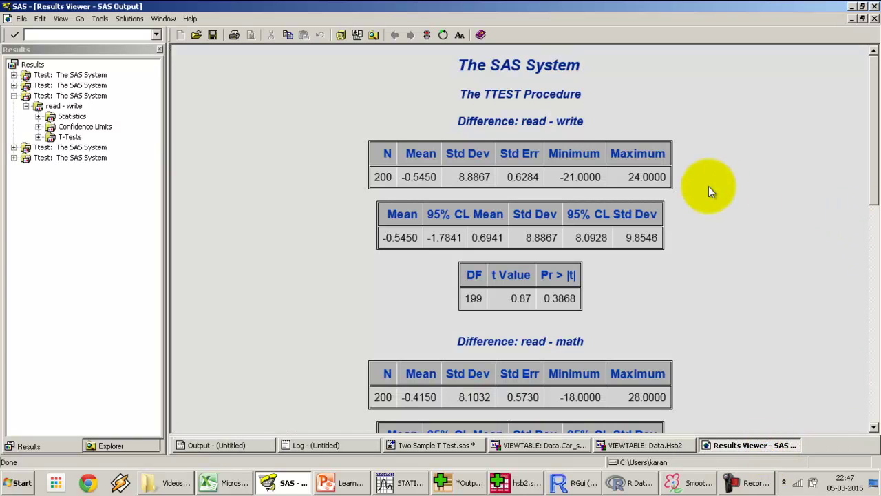
double_click(591, 301)
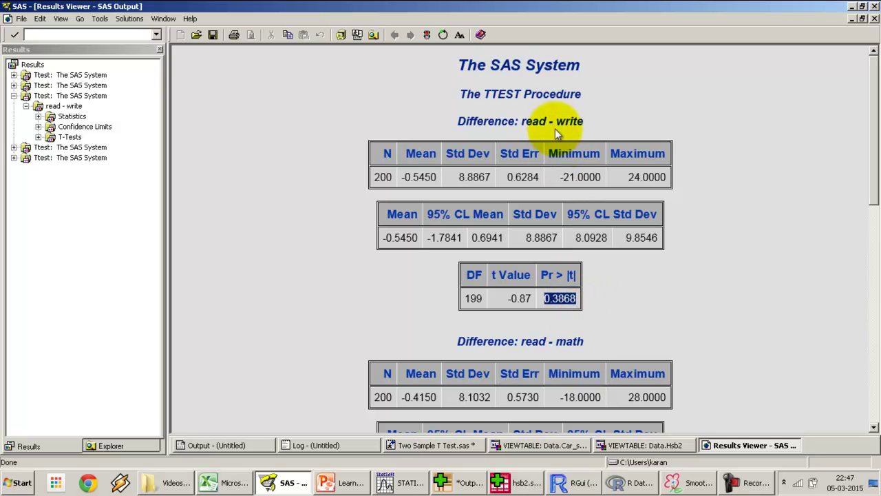
scroll(873, 200, "down", 3)
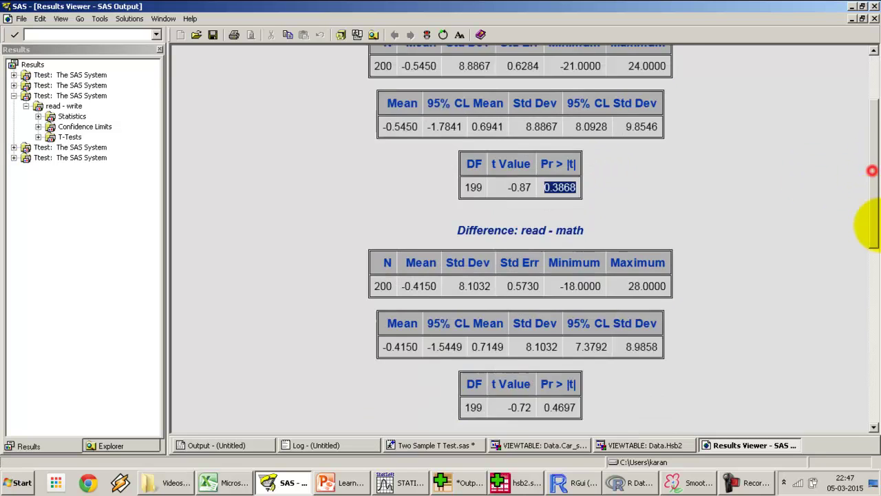
left_click_drag(577, 331, 554, 331)
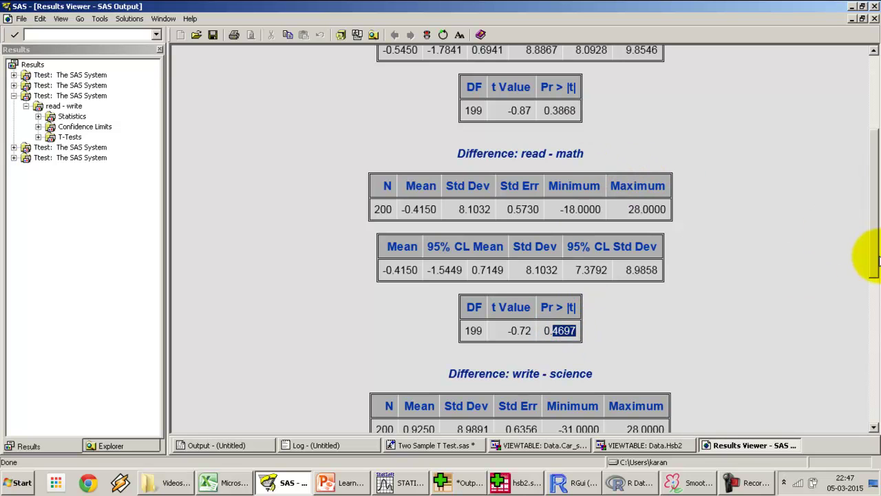
scroll(872, 258, "down", 3)
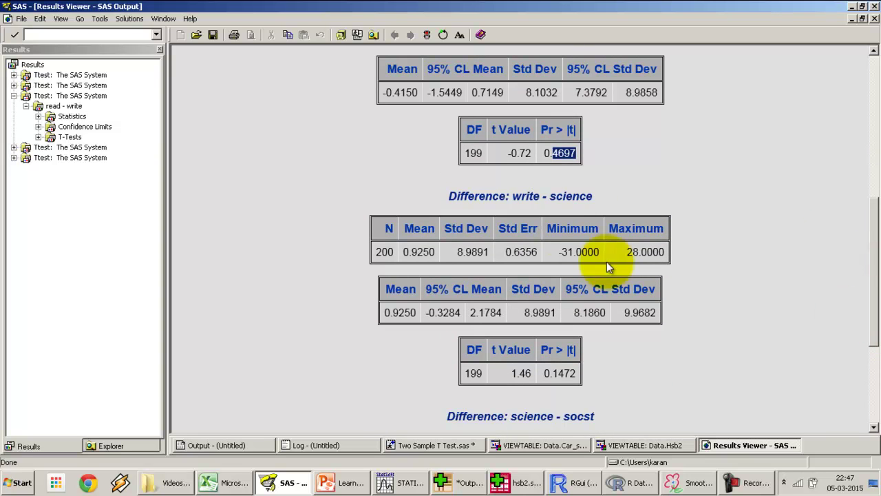
- Check the p-values for the write - science and science - socst differences
left_click_drag(527, 193, 591, 196)
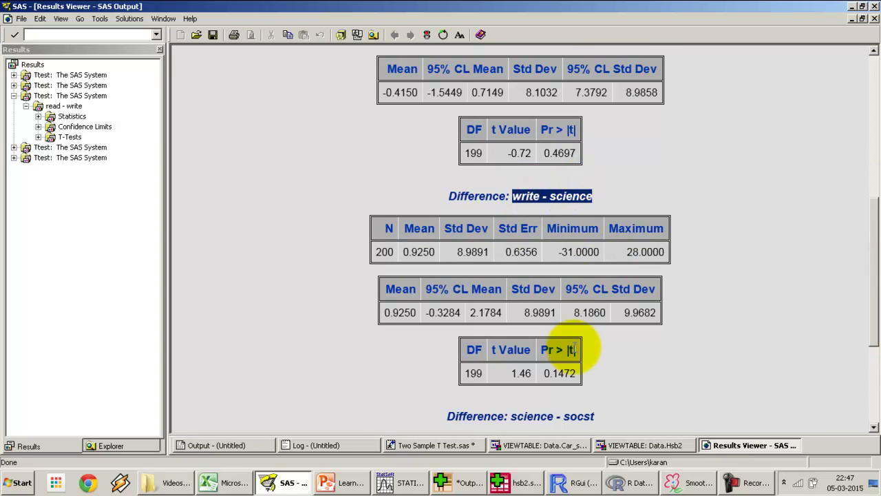
double_click(563, 379)
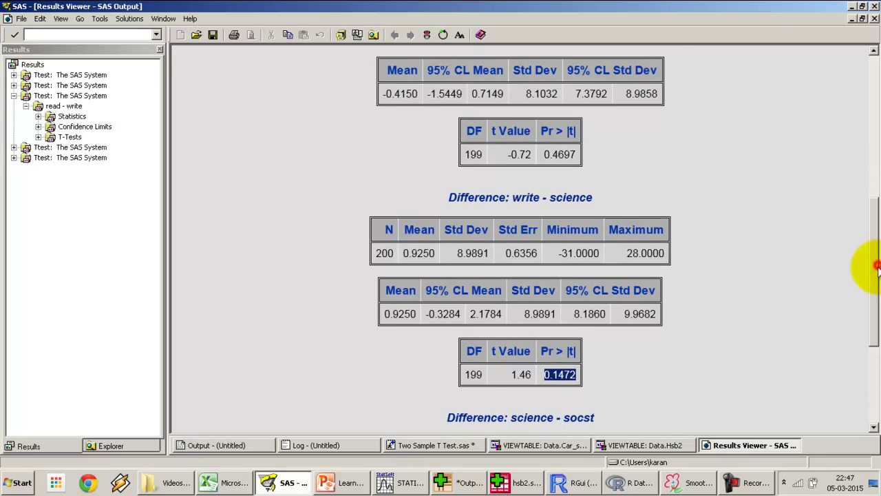
left_click_drag(874, 263, 878, 354)
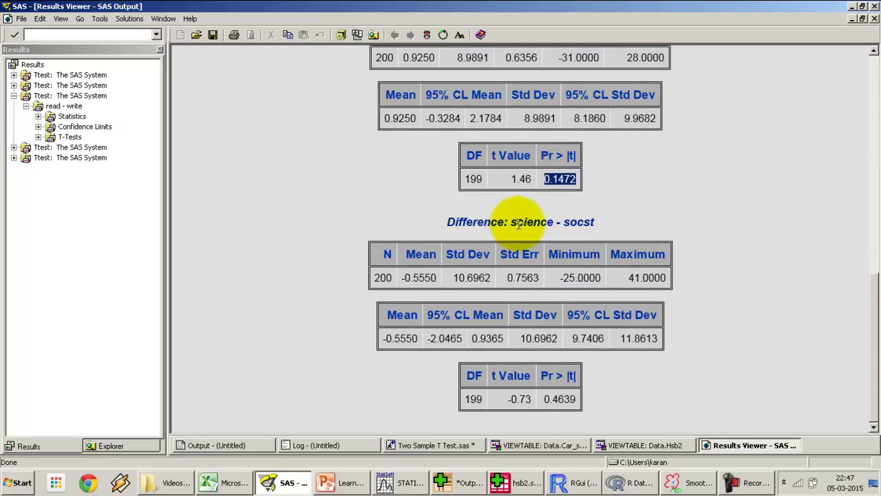
left_click_drag(511, 222, 593, 219)
double_click(563, 398)
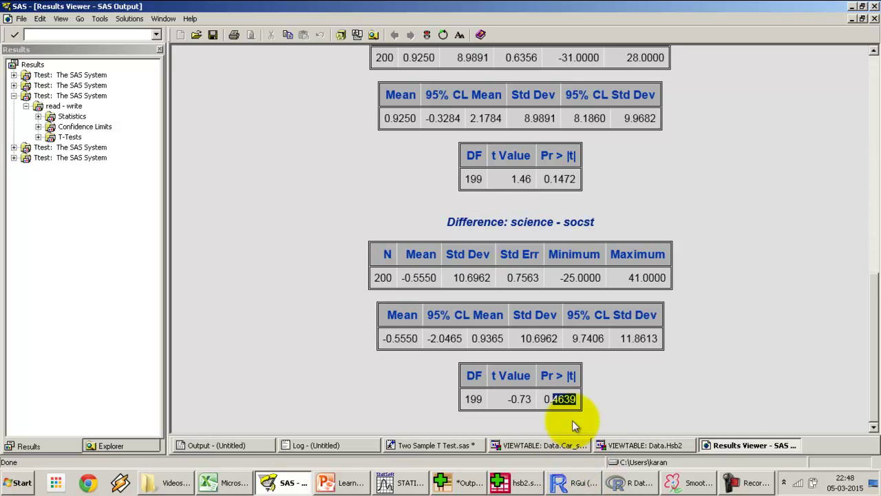
- Switch to the hsb2.sav dataset in SPSS and open the Paired-Samples T Test dialog
left_click(521, 484)
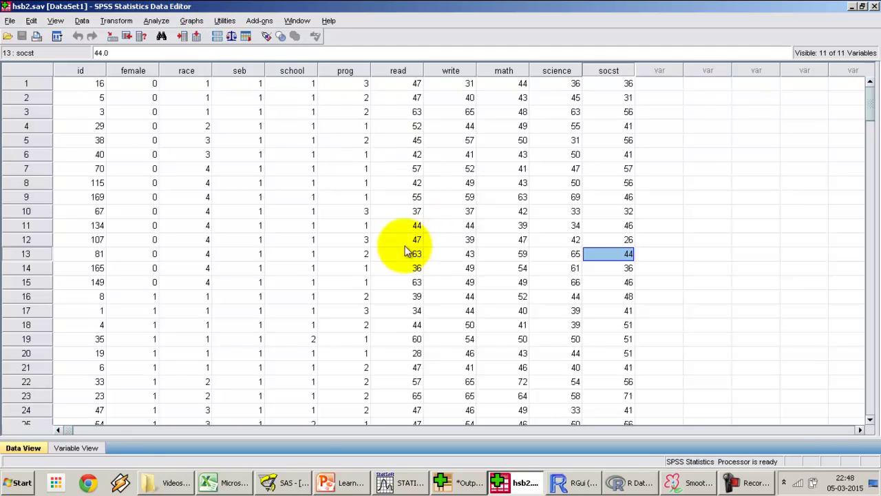
left_click(152, 26)
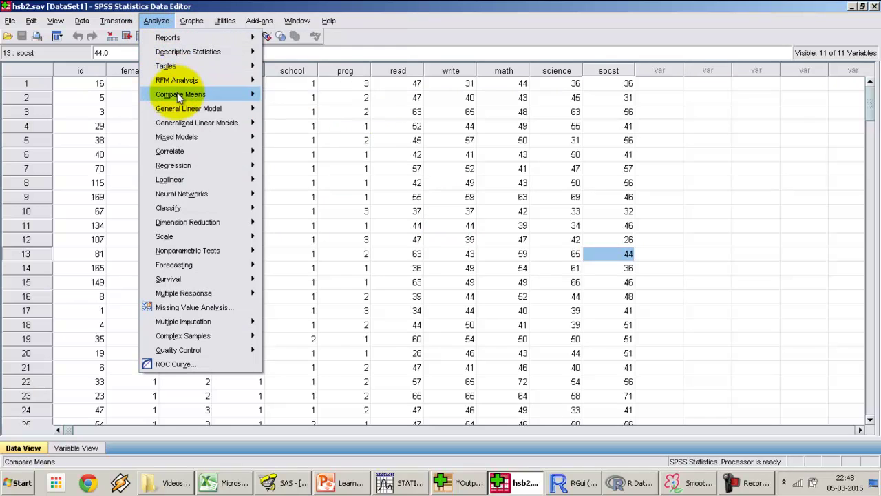
mouse_move(177, 92)
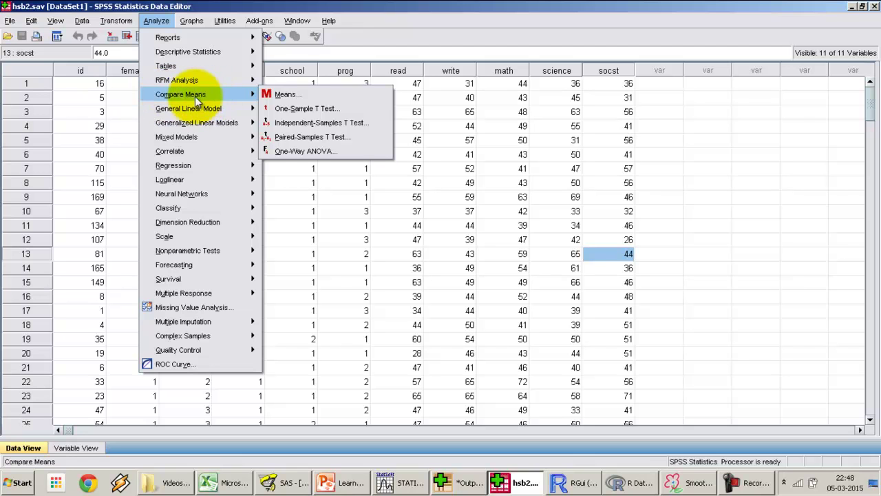
left_click(296, 137)
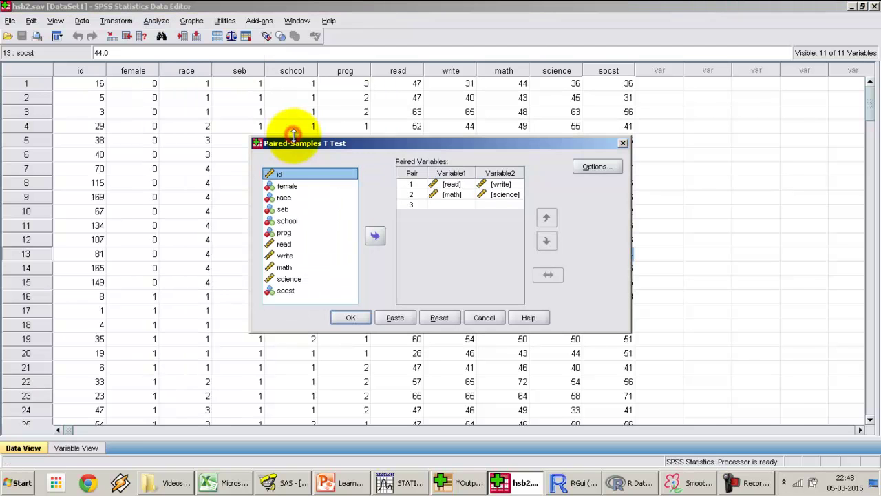
- Remove the existing read/write and math/science pairs from the paired variables
left_click(454, 190)
left_click(491, 196)
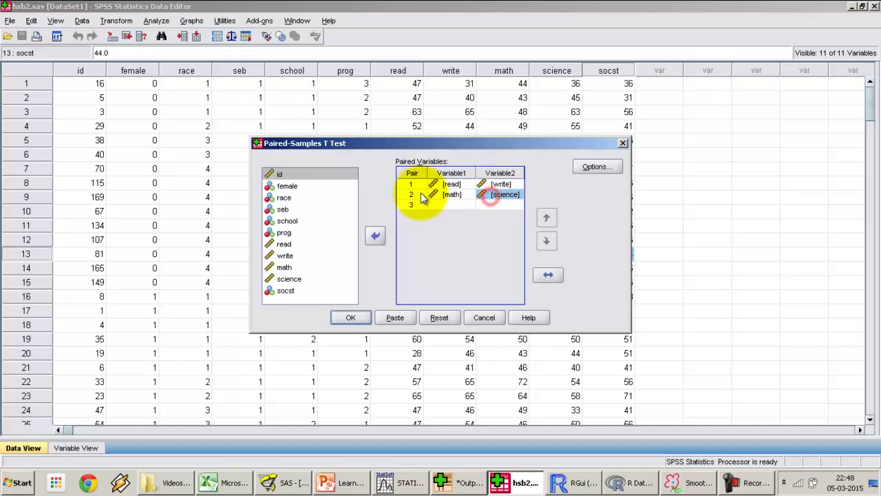
left_click(412, 184)
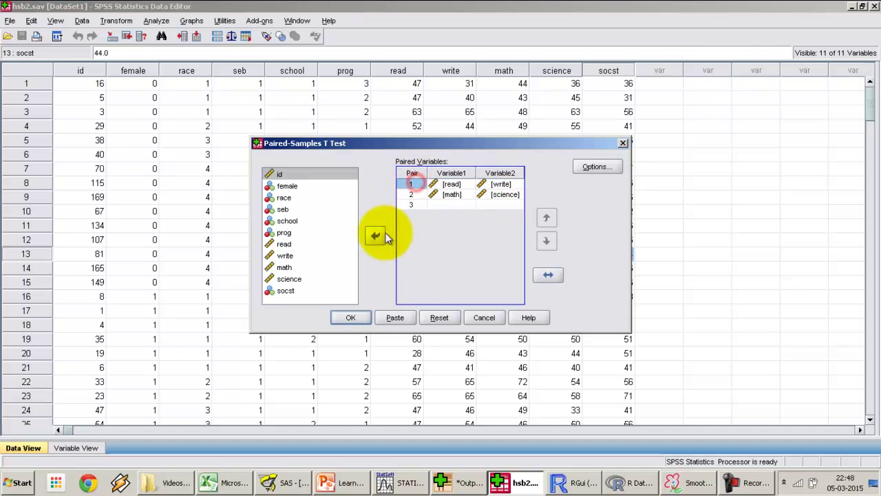
left_click(375, 235)
left_click(411, 184)
left_click(379, 234)
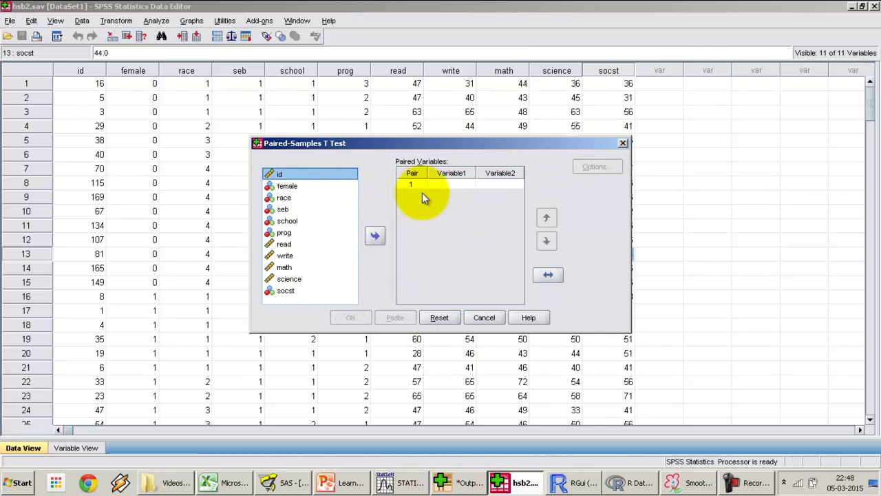
left_click(282, 244)
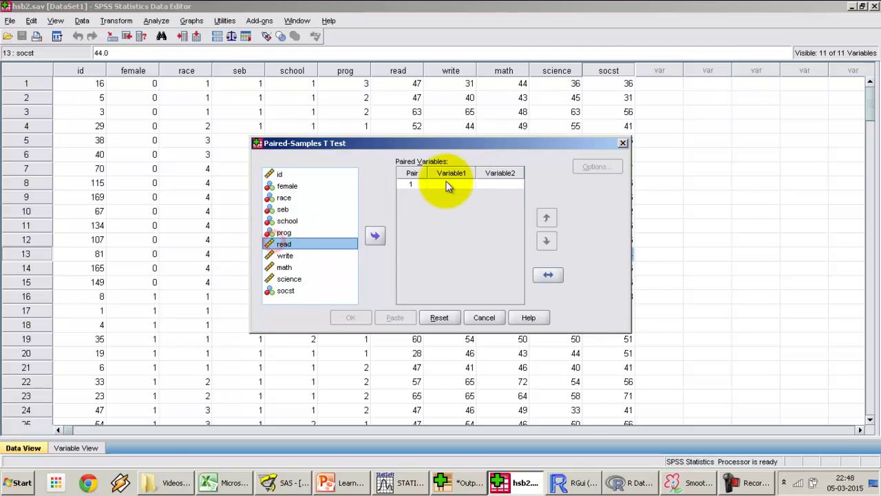
left_click(375, 236)
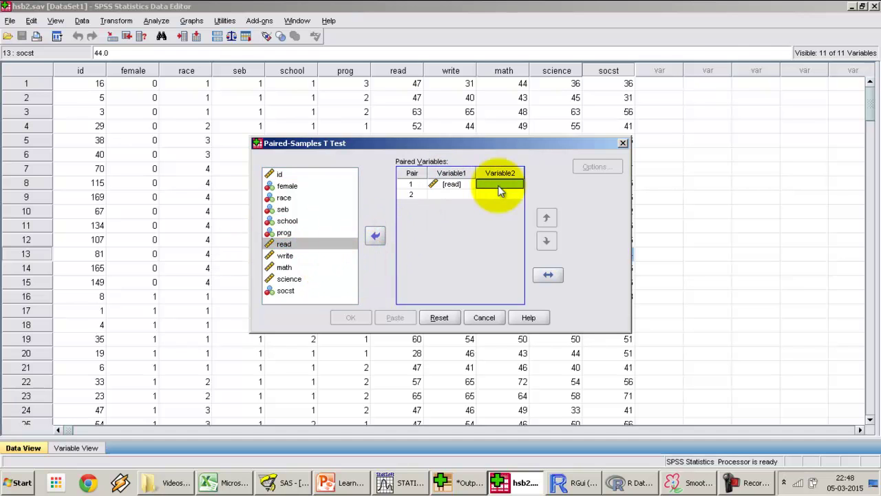
left_click(285, 279)
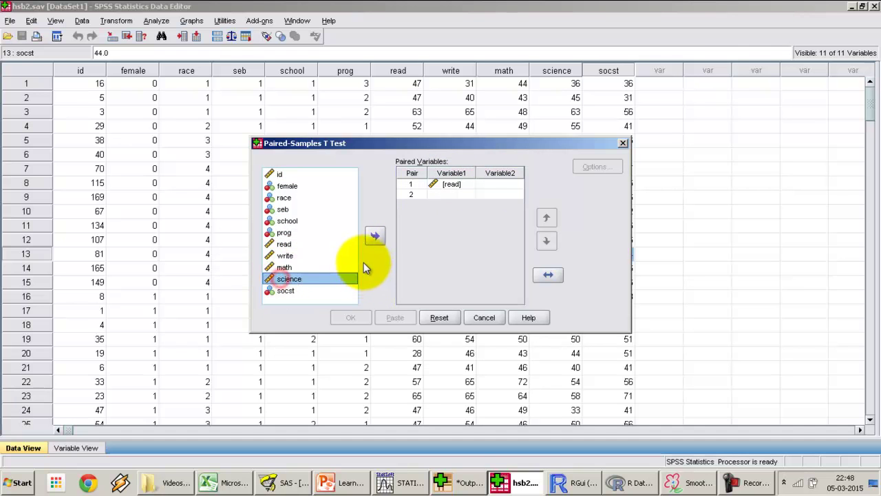
left_click(375, 232)
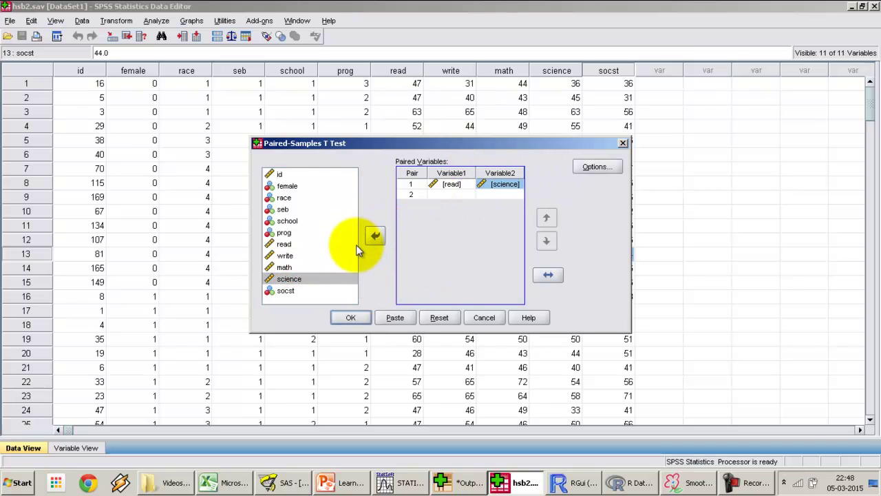
left_click(439, 196)
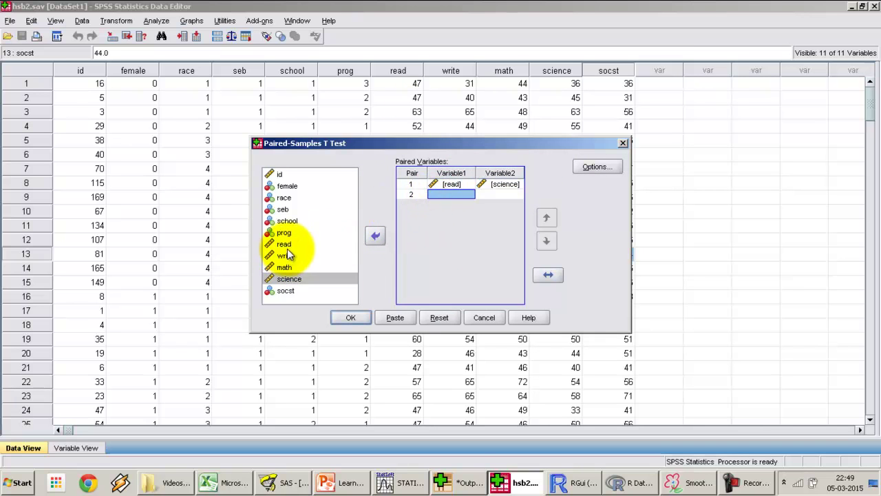
left_click(292, 244)
left_click(371, 237)
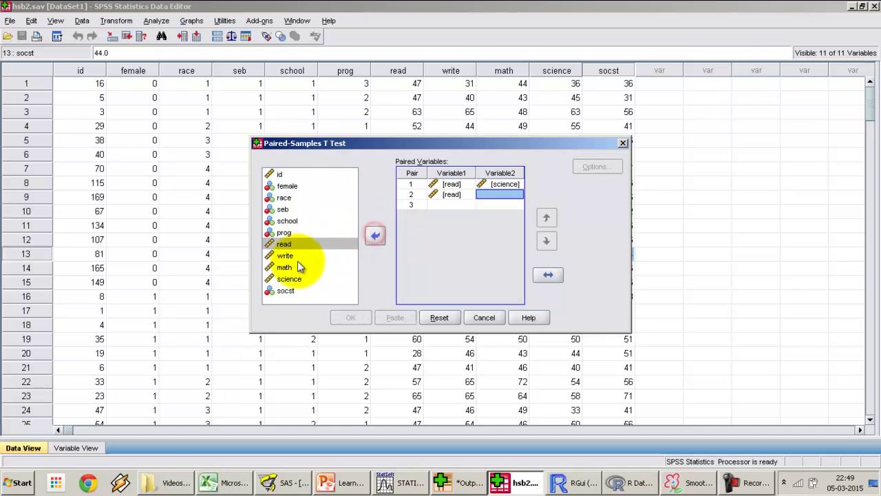
left_click(292, 257)
left_click(375, 236)
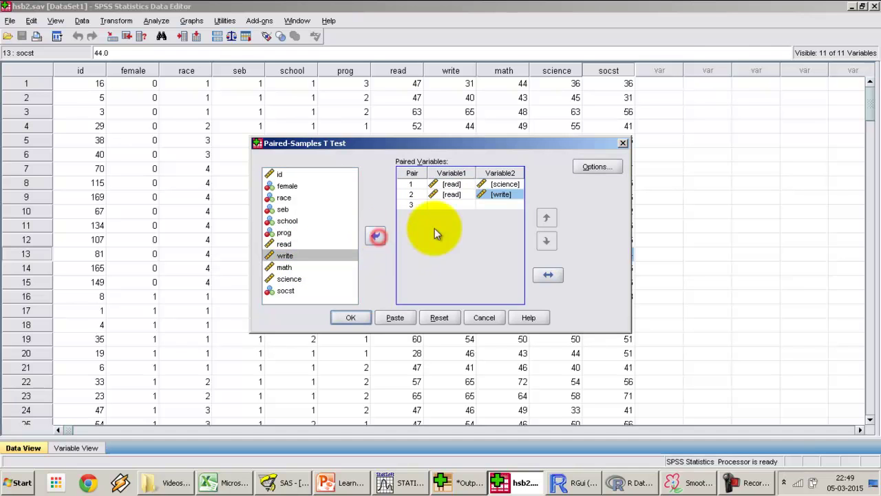
left_click(446, 205)
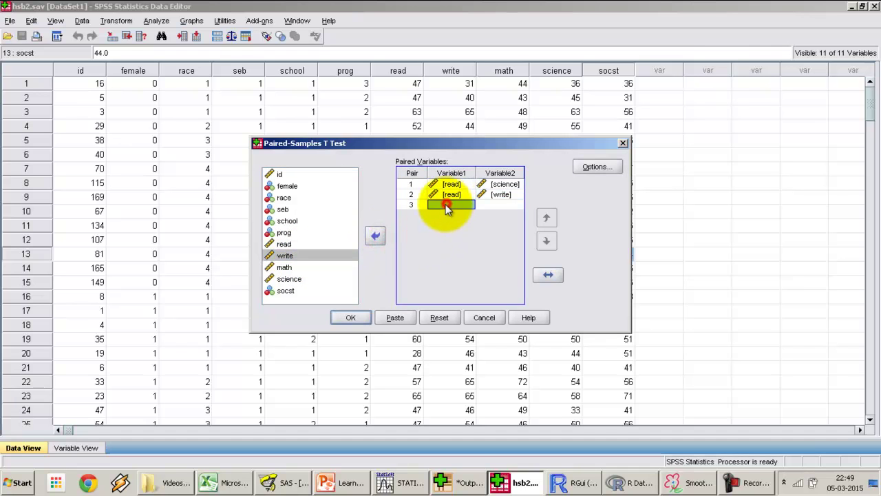
left_click(286, 291)
left_click(375, 236)
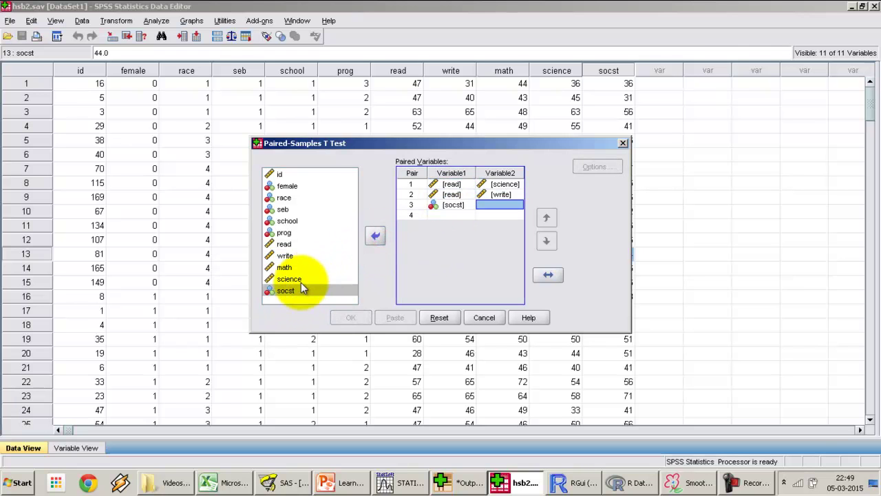
left_click(301, 279)
left_click(375, 236)
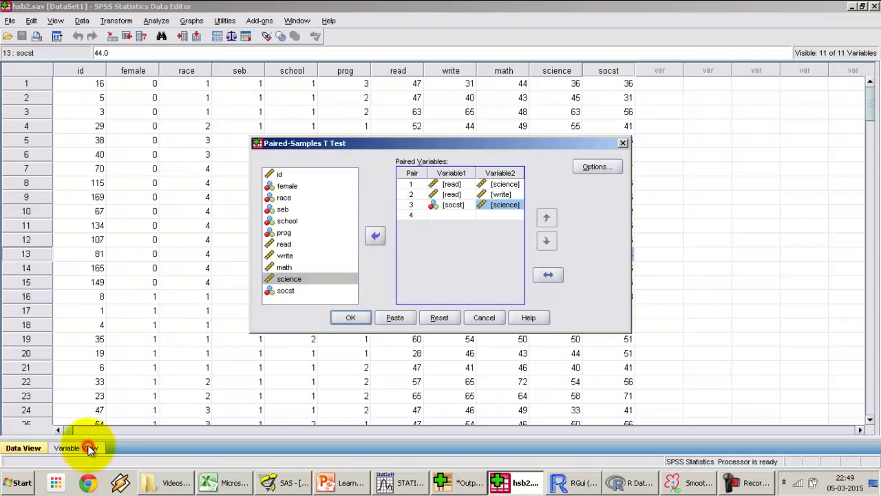
left_click(483, 318)
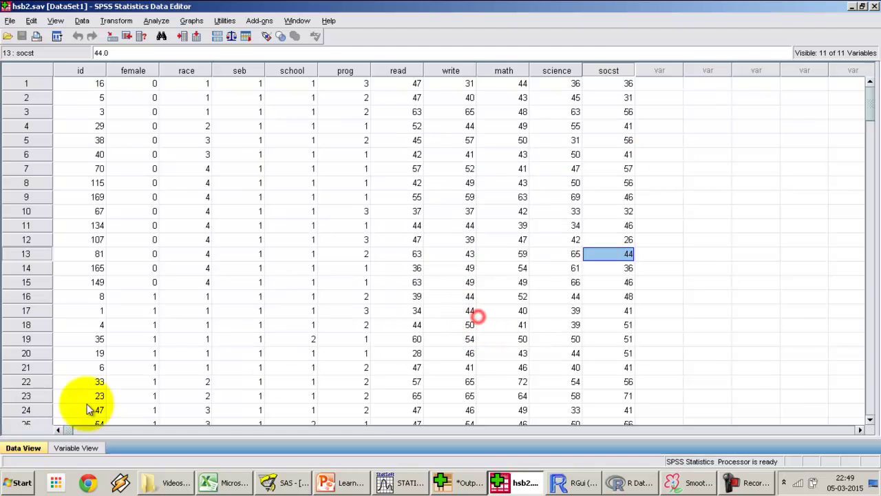
- Change the measurement level of the socst variable to Scale and return to the data sheet
left_click(81, 447)
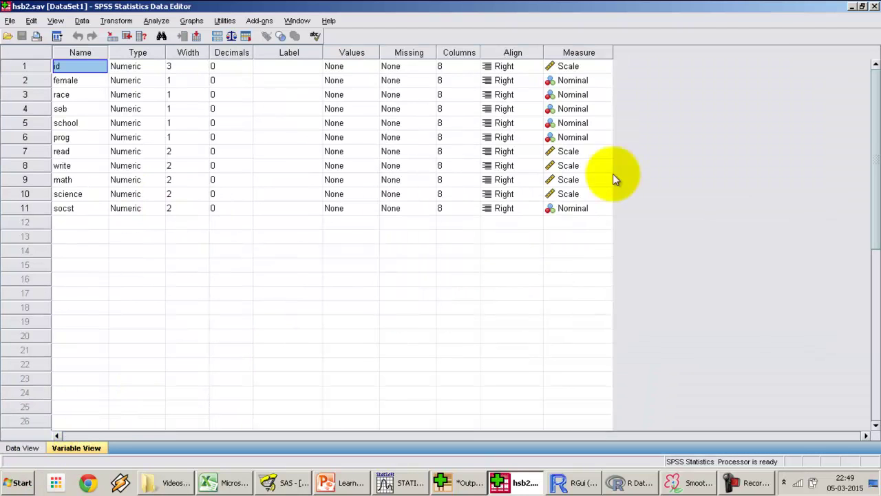
left_click(590, 206)
left_click(592, 208)
left_click(584, 218)
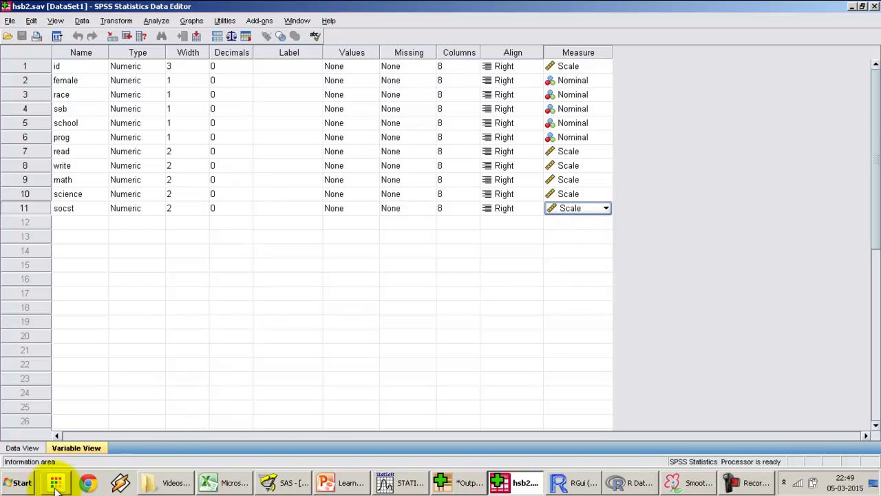
left_click(36, 451)
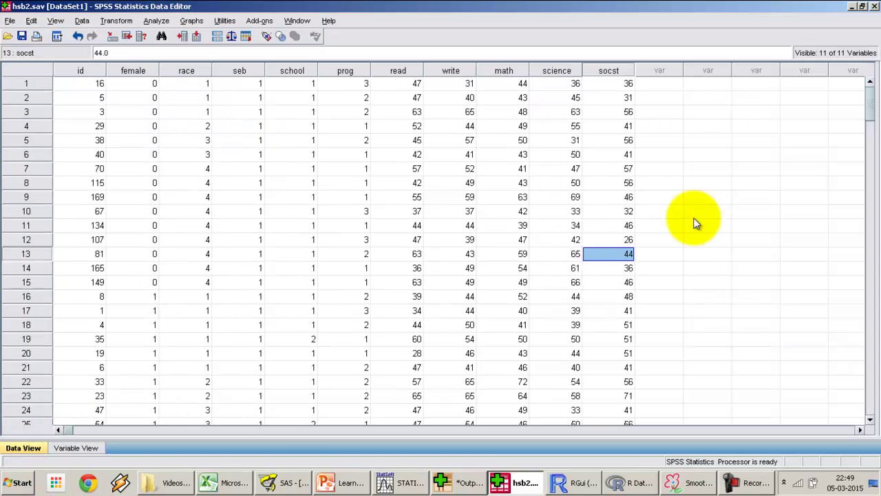
- Reopen the Paired-Samples T Test dialog and add science with socst as the third pair
left_click(154, 20)
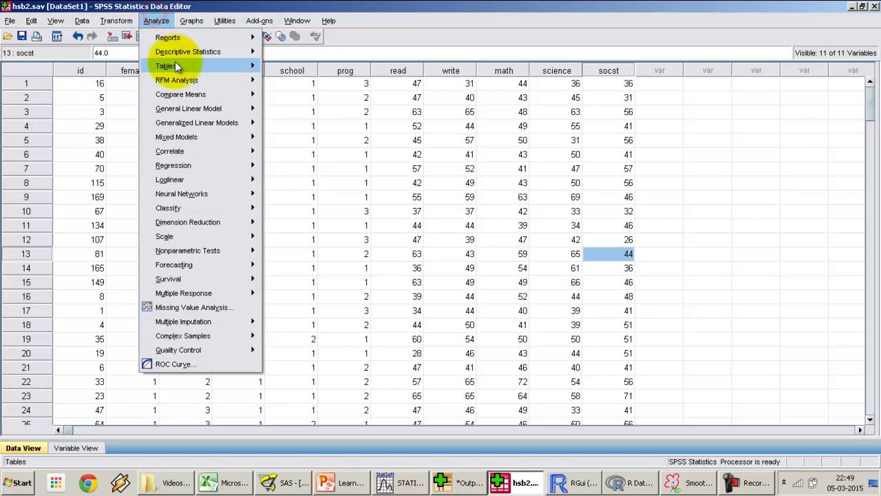
mouse_move(198, 95)
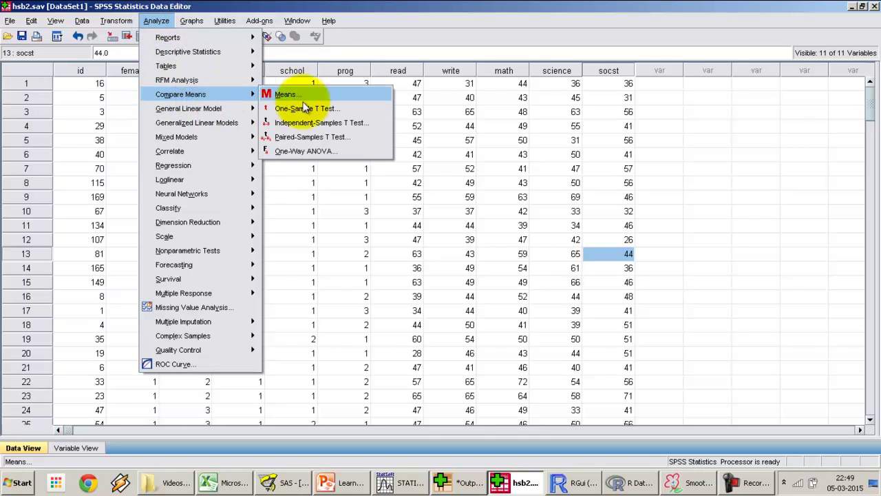
left_click(308, 137)
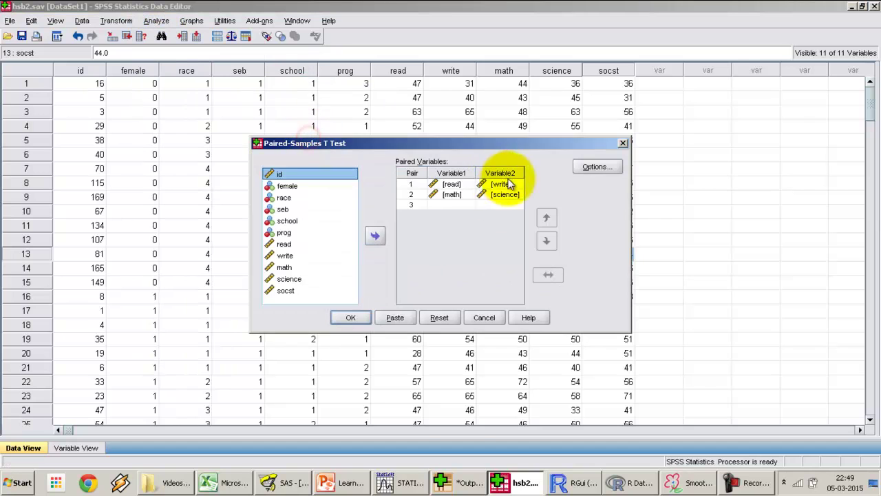
left_click(302, 280)
left_click(375, 235)
left_click(309, 290)
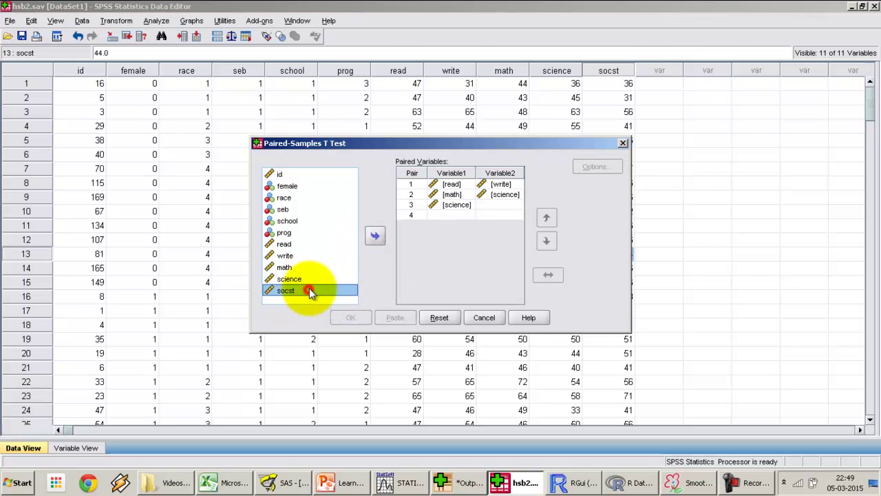
left_click(375, 235)
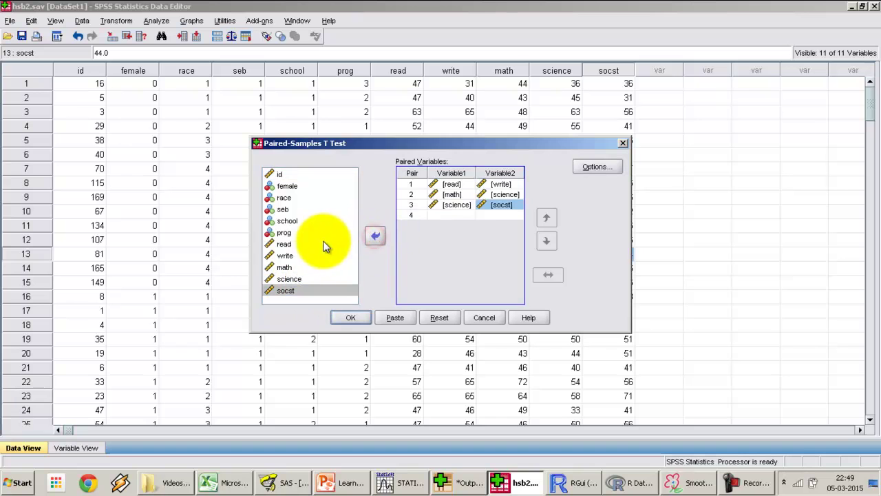
- Add math with socst as the fourth pair and run the paired-samples t-test
left_click(288, 267)
left_click(375, 235)
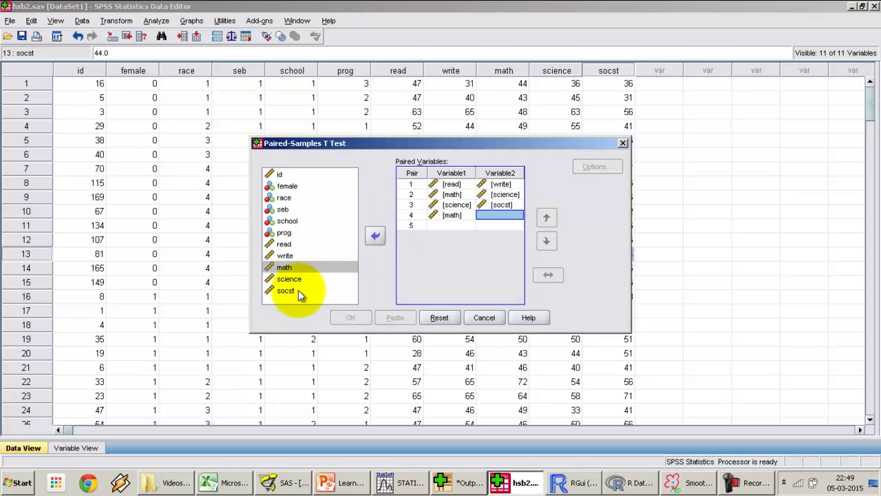
left_click(300, 290)
left_click(374, 236)
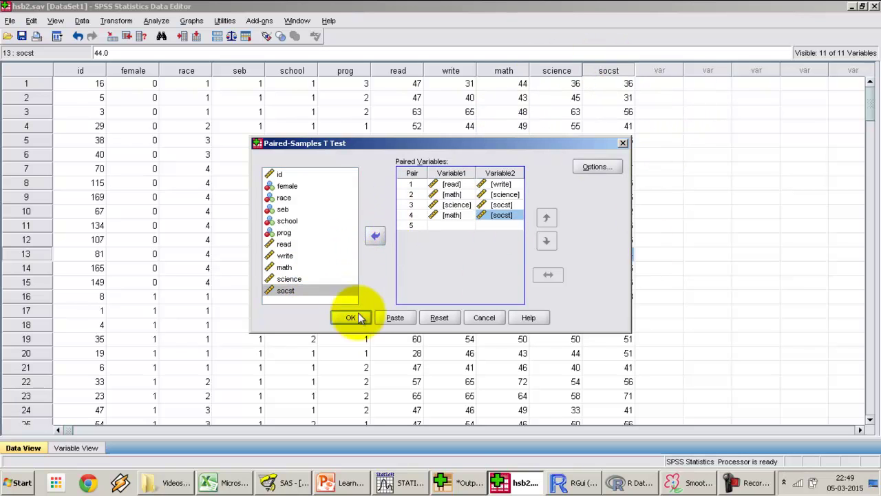
left_click(351, 318)
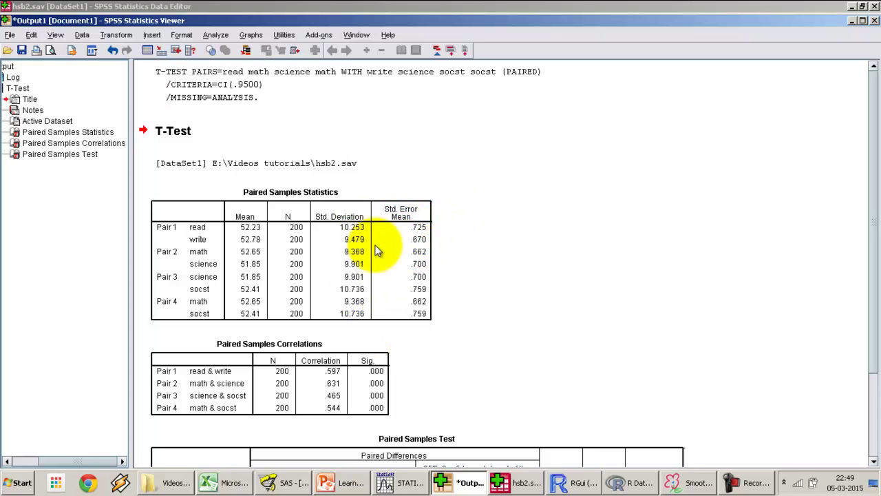
- Examine the Paired Samples Correlations and Paired Samples Test tables in the output
scroll(351, 248, "down", 3)
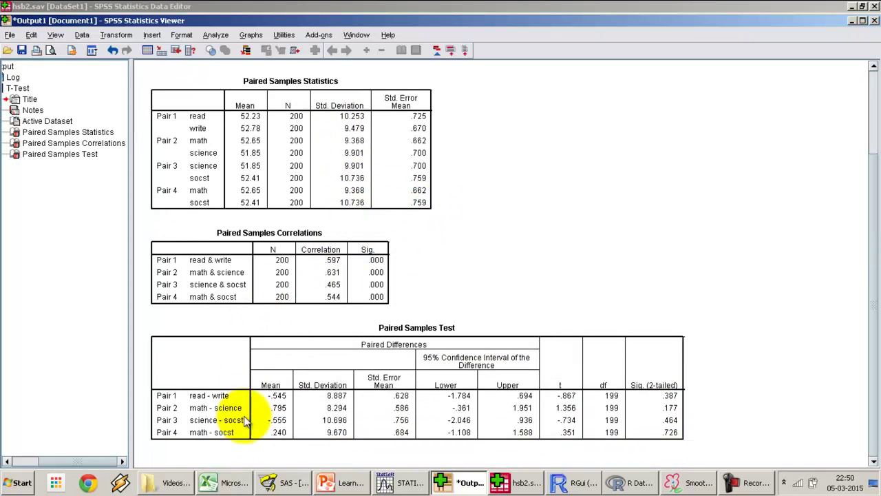
left_click(400, 377)
left_click(313, 259)
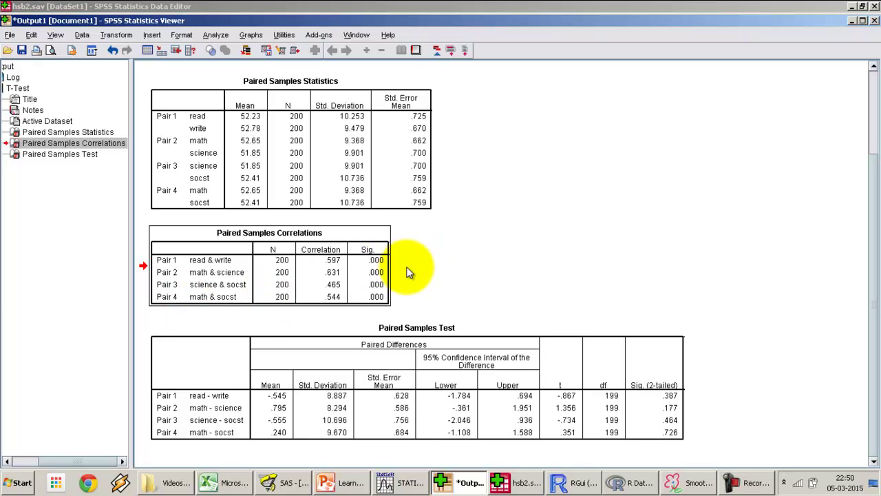
left_click(164, 374)
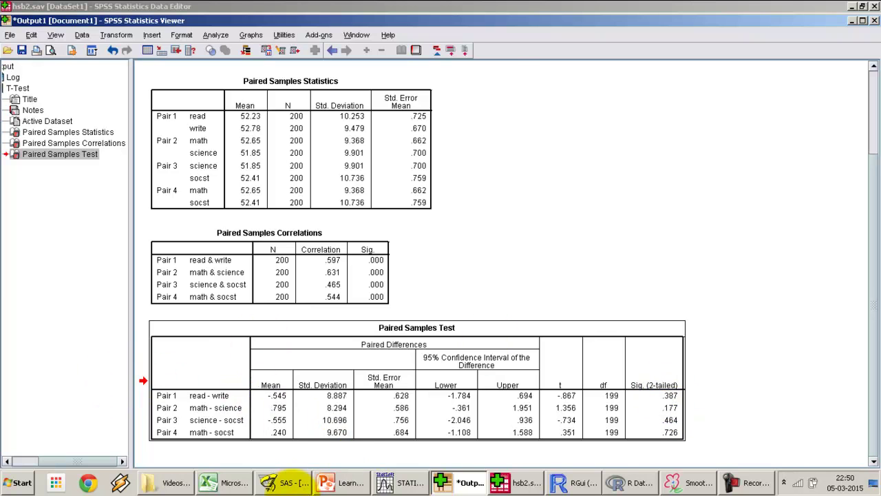
- Compare the read - write p-value in the SAS results with the SPSS output and look through the remaining SAS pairs
left_click(283, 482)
left_click_drag(873, 295, 856, 74)
left_click(583, 133)
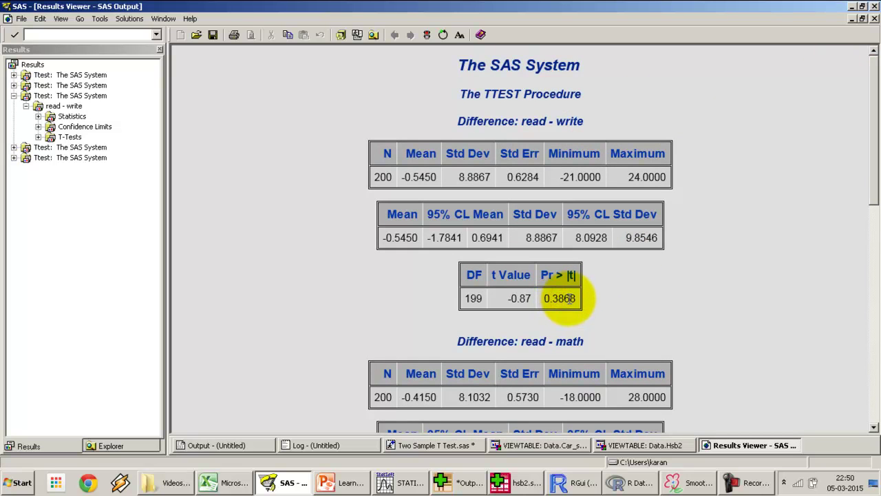
left_click_drag(566, 298, 558, 300)
key("alt+Tab")
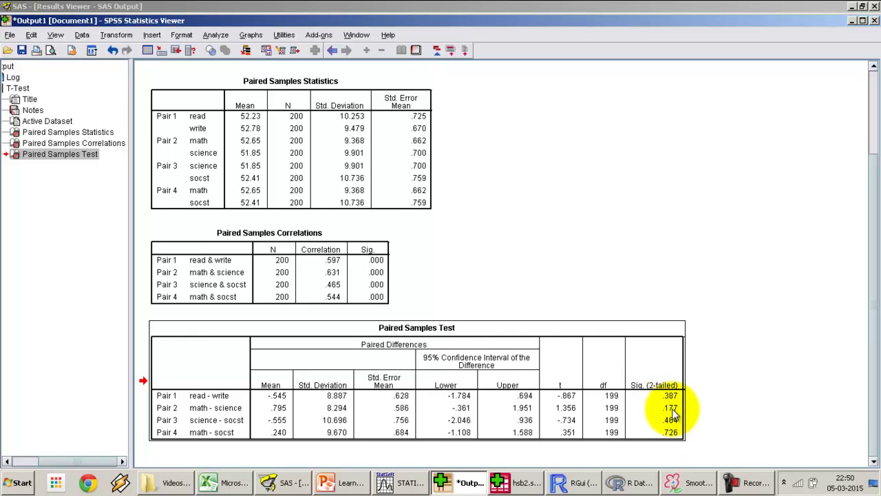
key("alt+Tab")
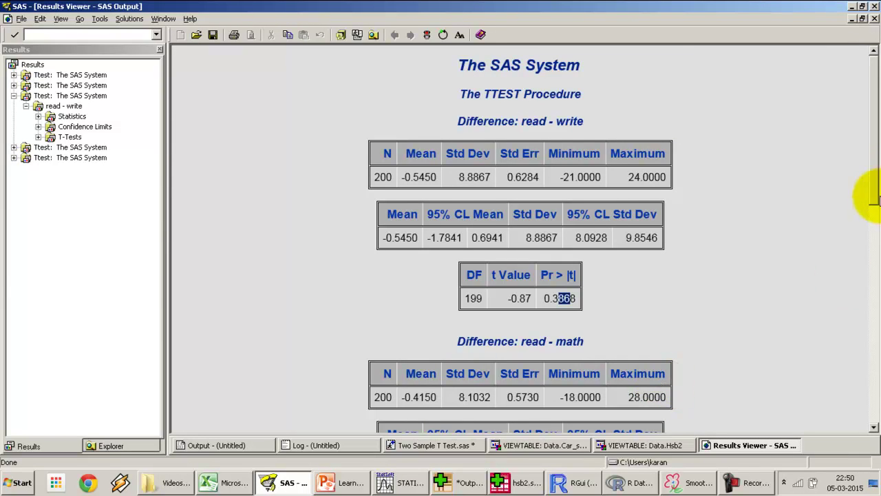
left_click_drag(873, 175, 869, 408)
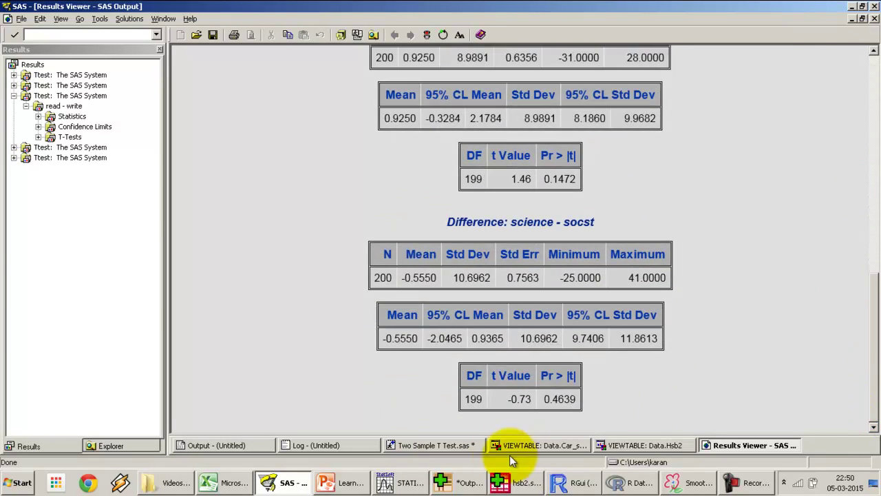
- Add math*science to the paired statement in the Two Sample T Test program and rerun the Paired T-Test block
left_click(441, 446)
left_click(377, 271)
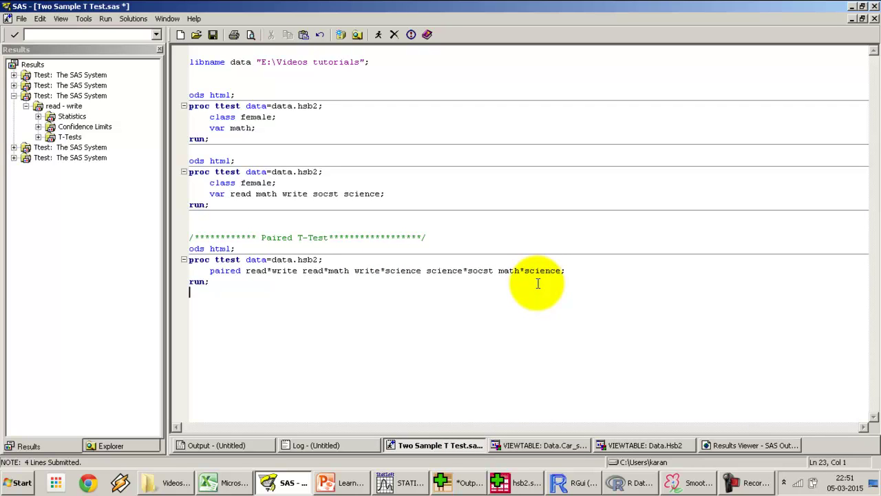
key("shift+Up")
key("shift+Up")
key("shift+Up")
key("shift+Up")
key("shift+Up")
key("shift+Up")
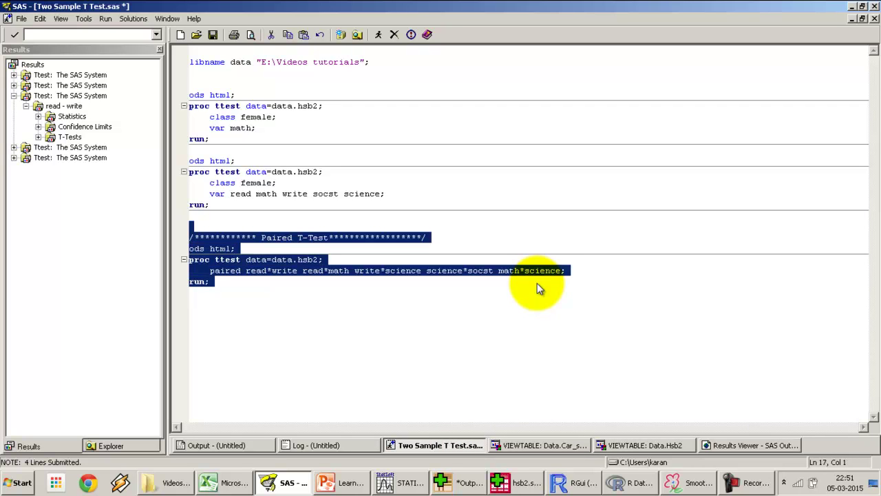
key("F3")
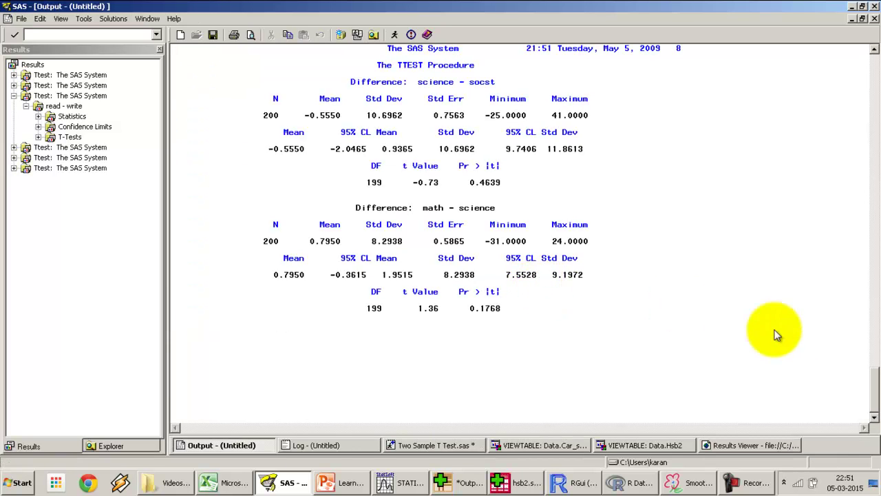
- Find the math - science p-value in the new SAS HTML results and compare it with the SPSS Paired Samples Test table
left_click(768, 448)
left_click(874, 361)
left_click(874, 361)
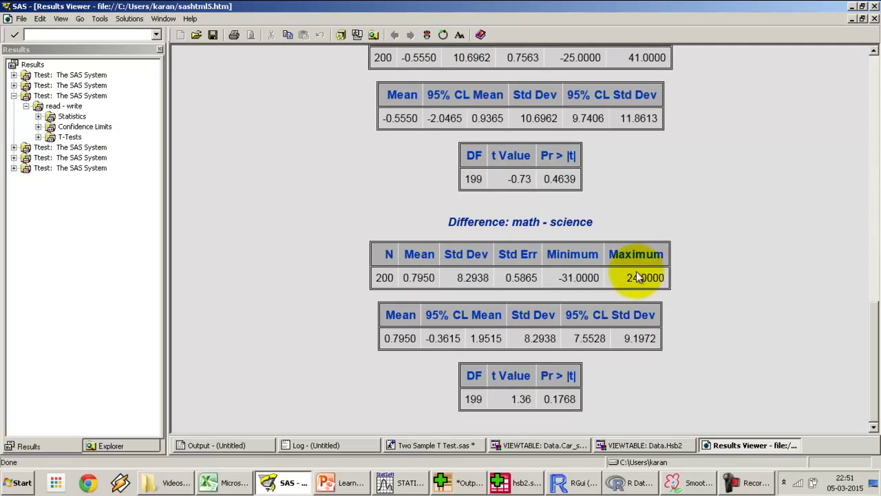
left_click_drag(575, 400, 558, 401)
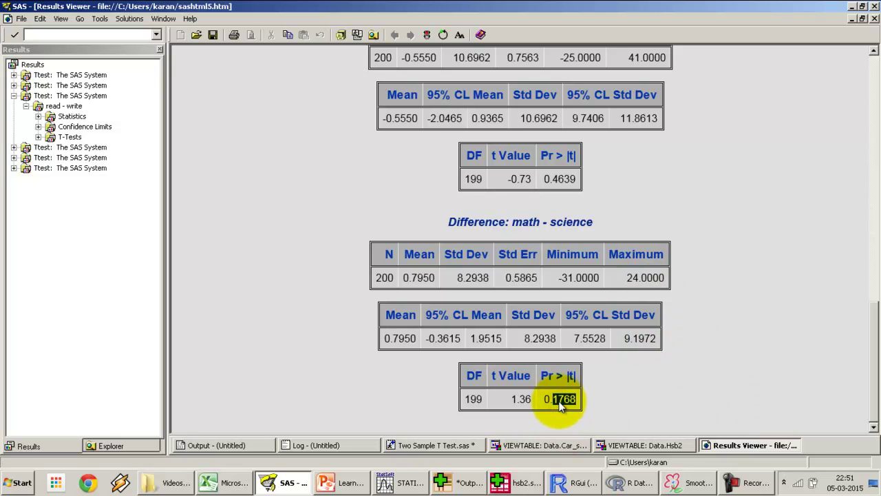
key("alt+Tab")
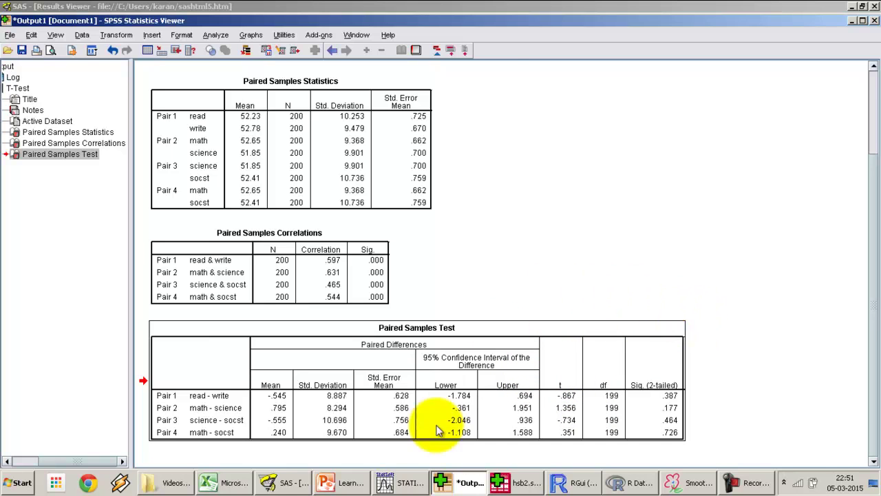
- Switch to STATISTICA and start a dependent samples t-test from the basic statistics for the hsb2 data
left_click(408, 483)
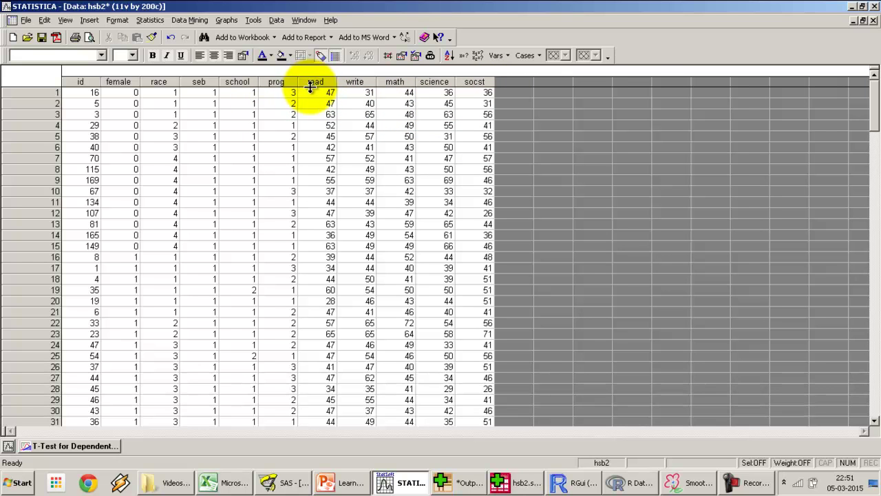
left_click(151, 20)
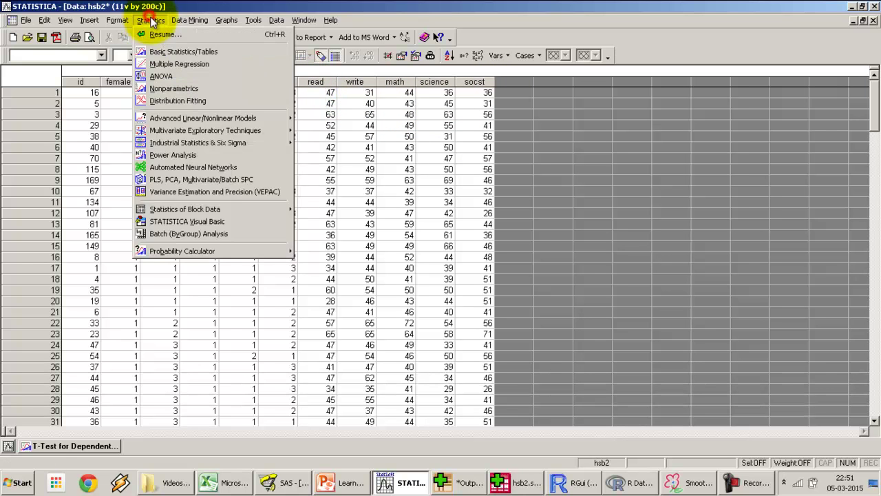
left_click(160, 52)
left_click(486, 238)
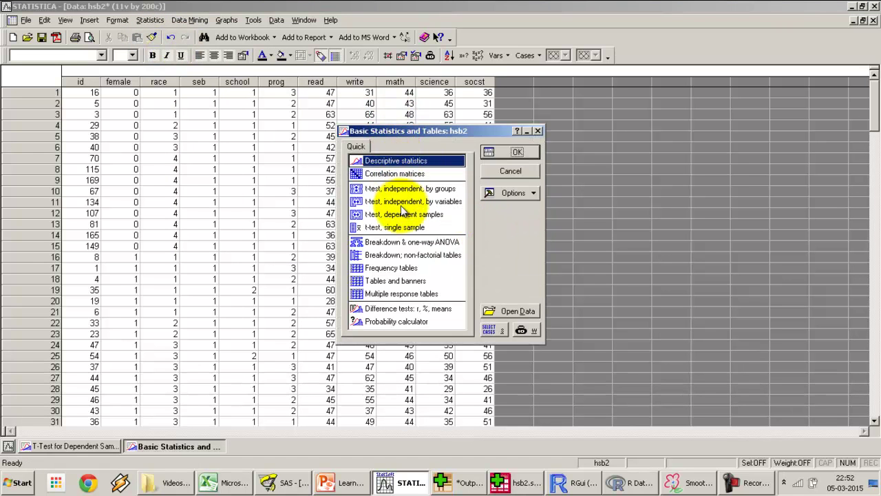
left_click(399, 215)
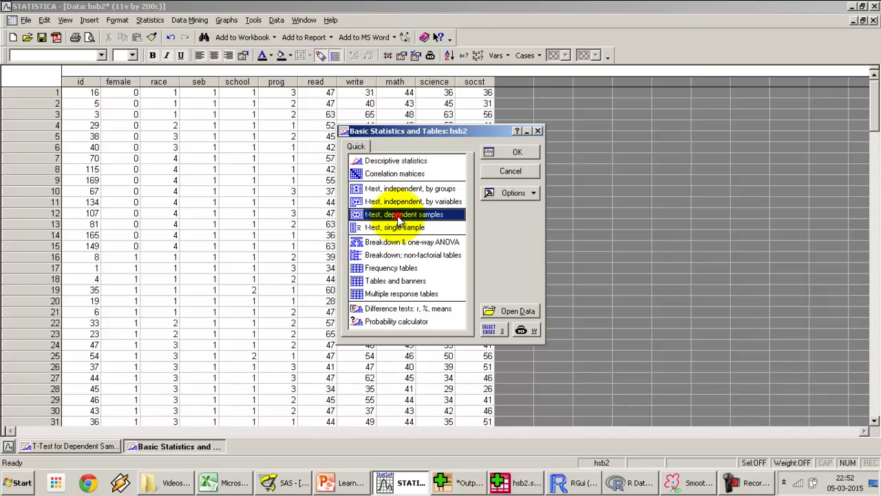
left_click(508, 152)
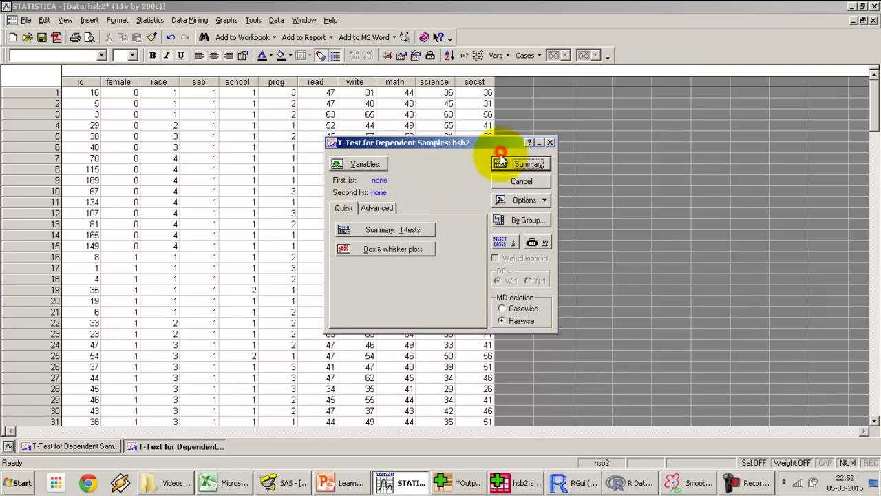
- Set math as the first variable and write as the second, and produce the t-test summary
left_click(377, 165)
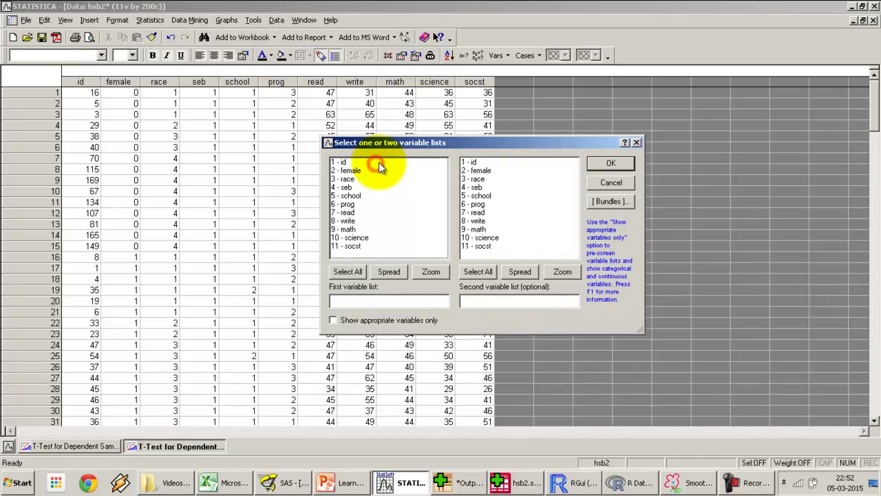
left_click(353, 232)
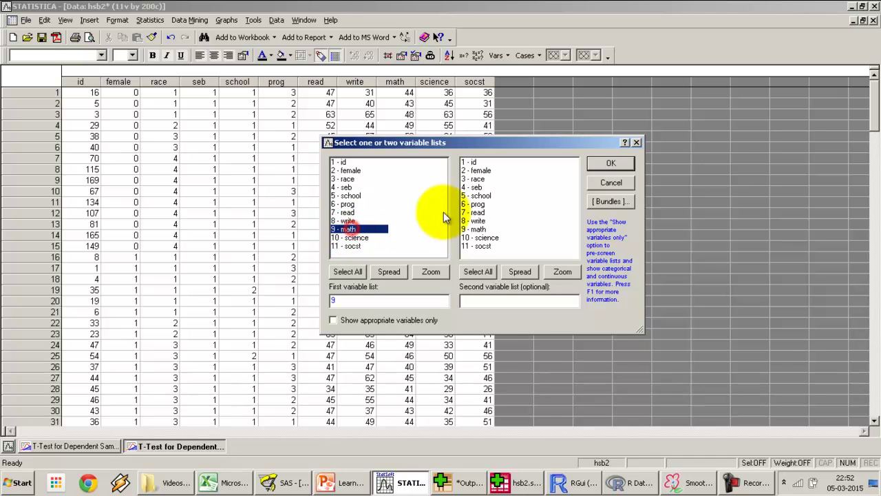
left_click(475, 221)
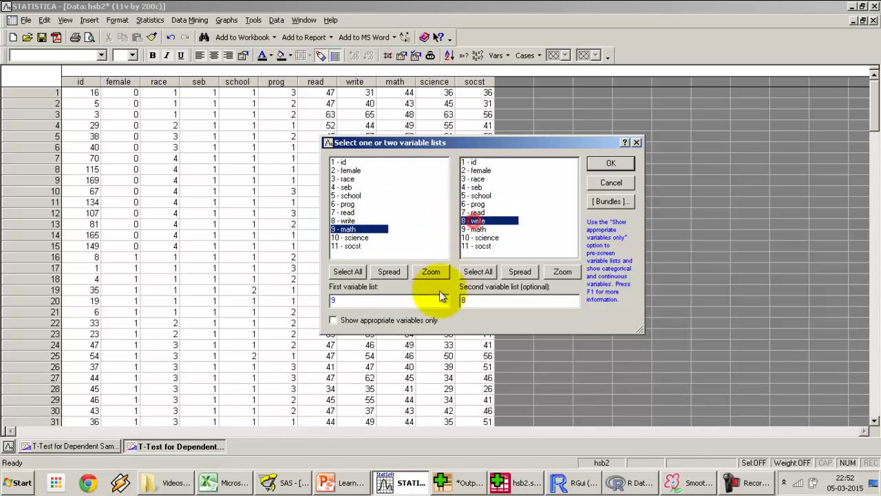
left_click(598, 164)
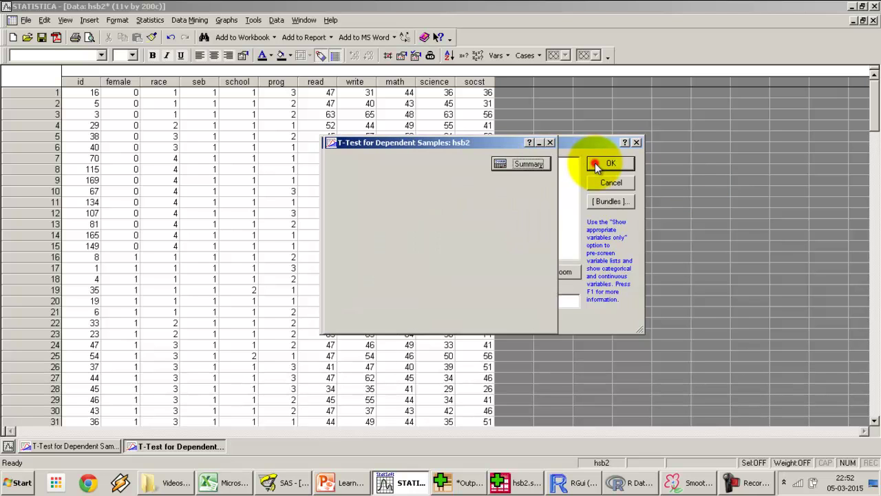
left_click(388, 234)
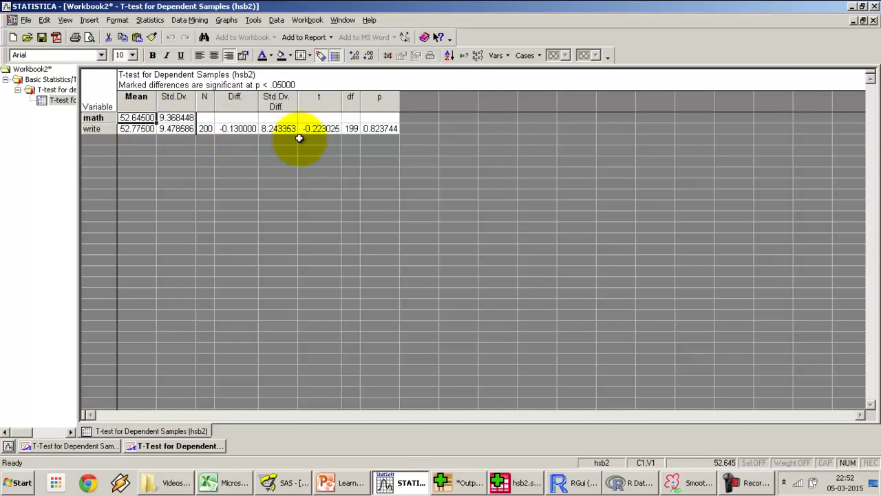
- Examine the math and write p-value and look for the same pair in the SPSS output and the SAS results
left_click(379, 129)
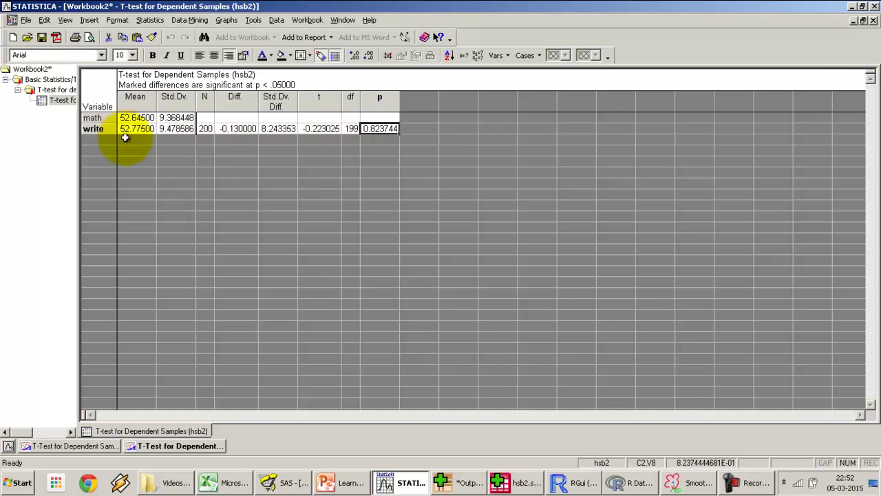
left_click(516, 482)
left_click(461, 478)
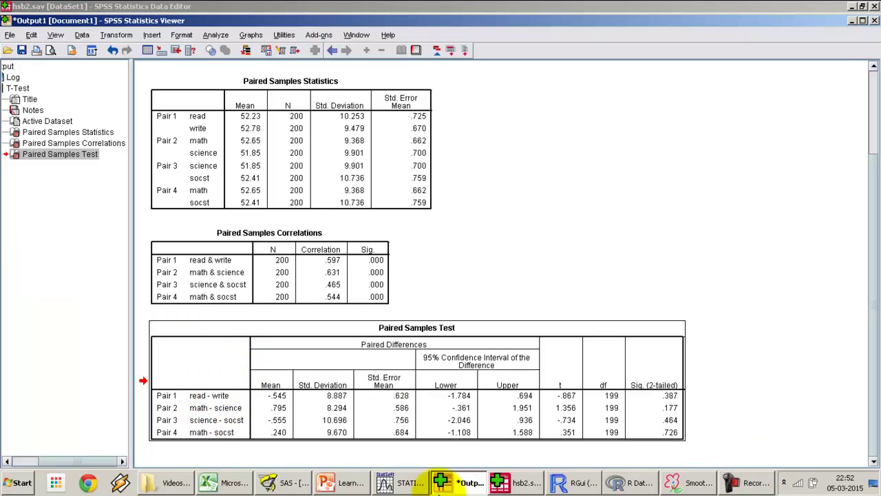
left_click(326, 482)
left_click(292, 482)
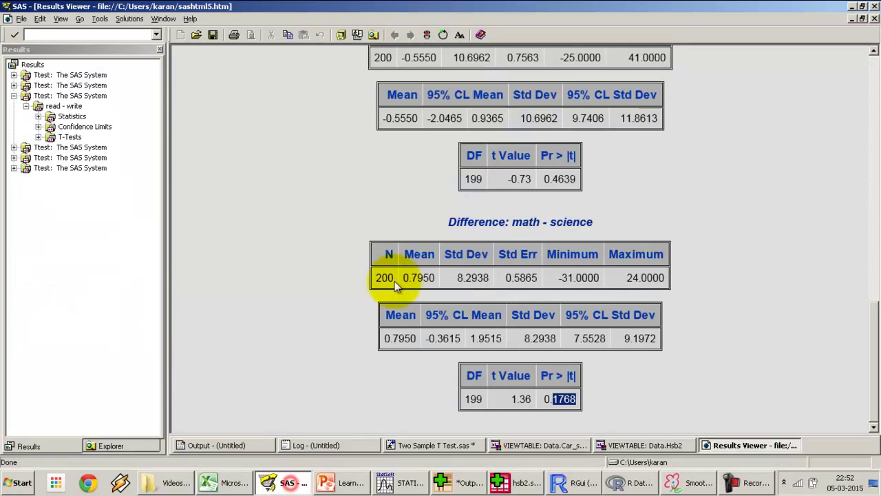
scroll(460, 259, "up", 15)
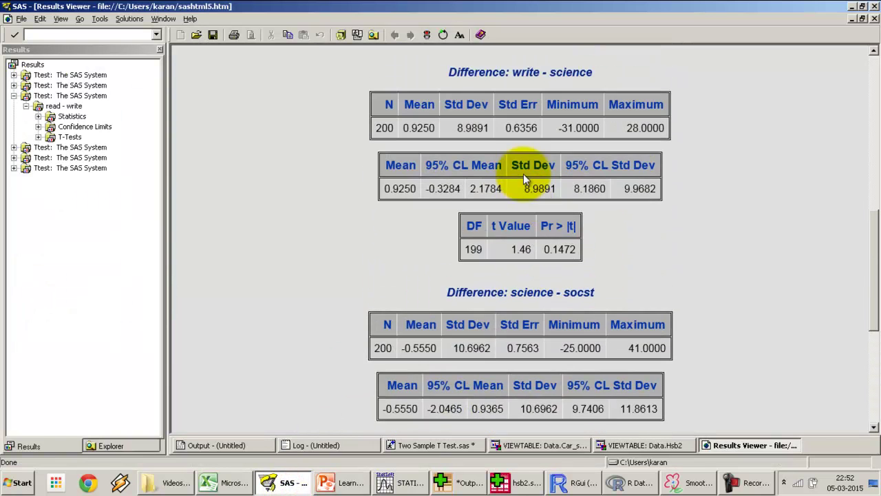
scroll(523, 265, "up", 8)
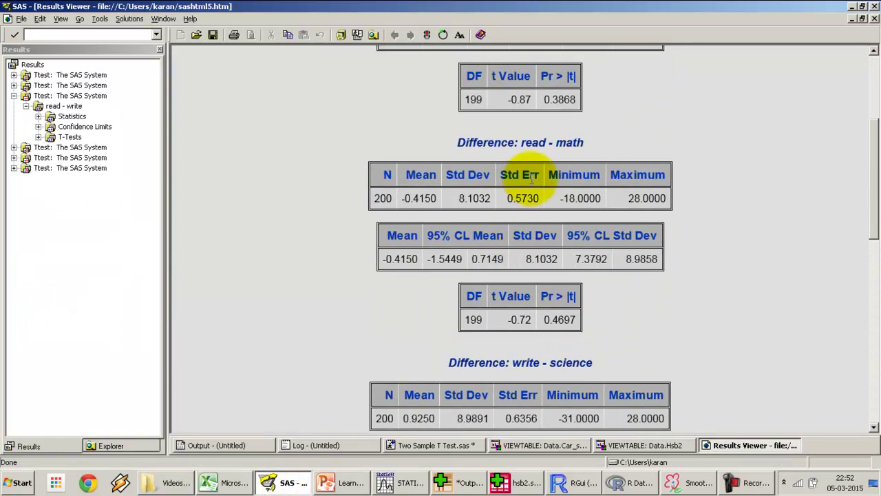
scroll(541, 247, "up", 3)
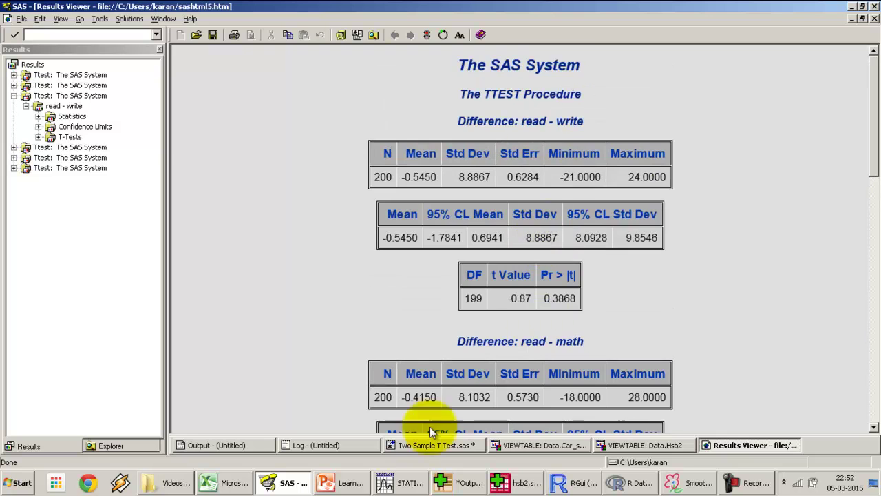
- Add math*write to the paired statement in the Two Sample T Test program and rerun the Paired T-Test block
left_click(444, 445)
left_click(554, 268)
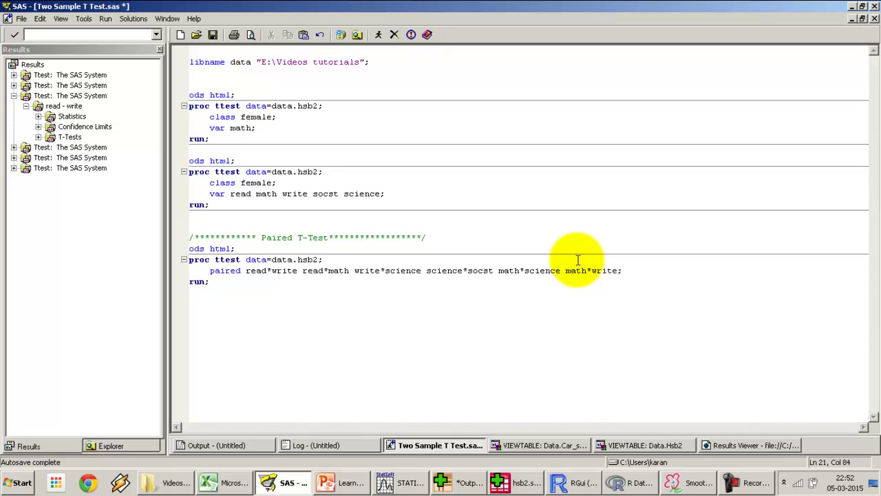
key("shift+Up")
key("shift+Up")
key("shift+Up")
key("shift+Up")
key("shift+Up")
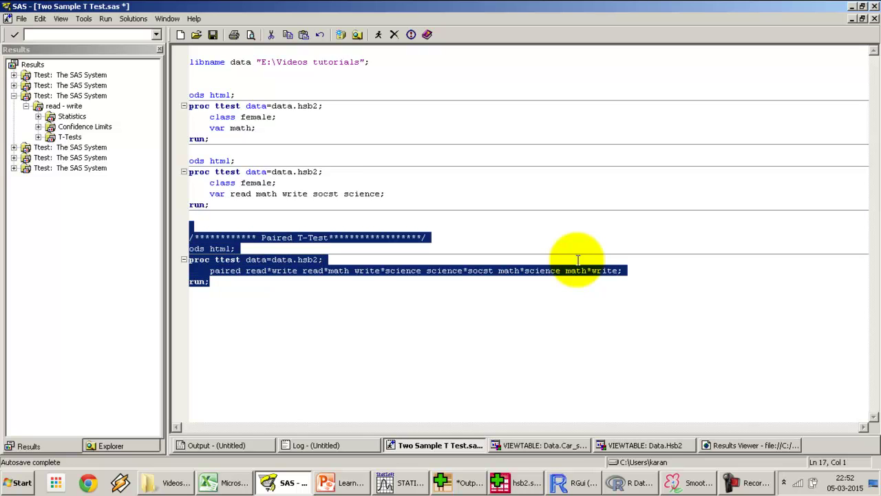
key("F8")
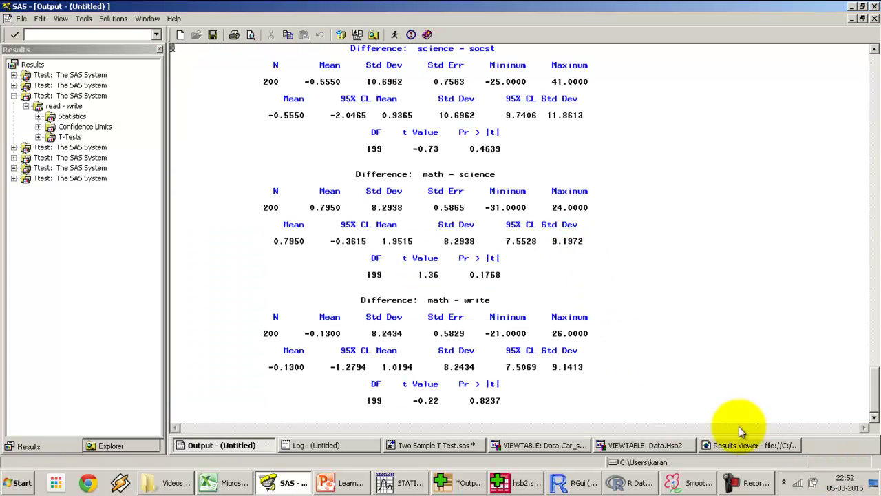
- Find the math - write p-value in the new SAS HTML results and compare it with the STATISTICA table
left_click(757, 445)
scroll(714, 372, "down", 15)
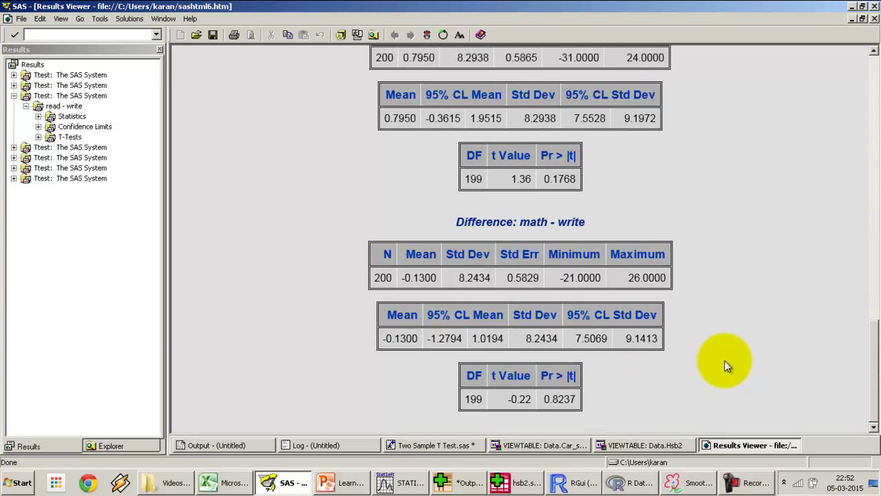
double_click(568, 397)
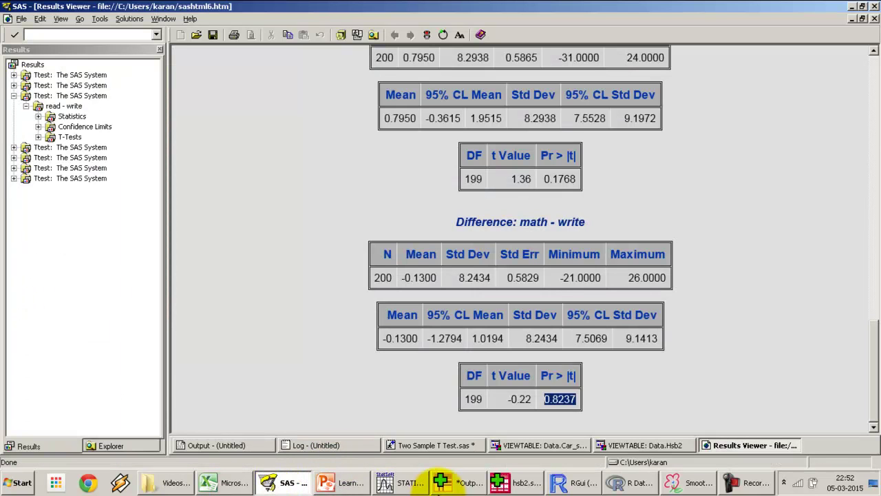
left_click(410, 483)
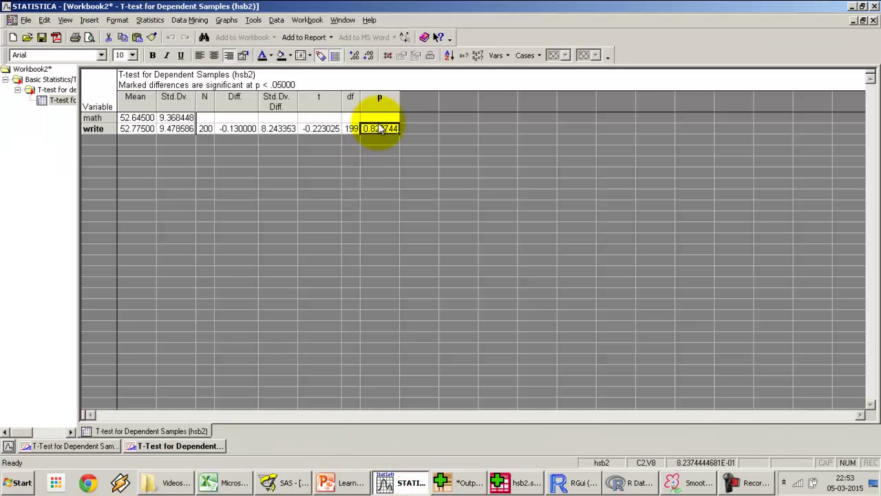
- Switch to the hsb2 dataset in SPSS and rerun the Paired-Samples T Test with math and write added as pair 5
left_click(508, 481)
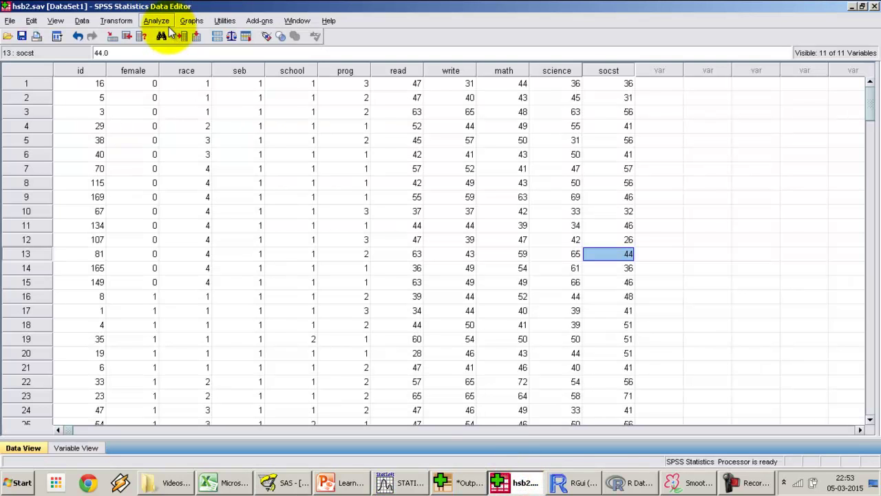
left_click(165, 22)
mouse_move(207, 80)
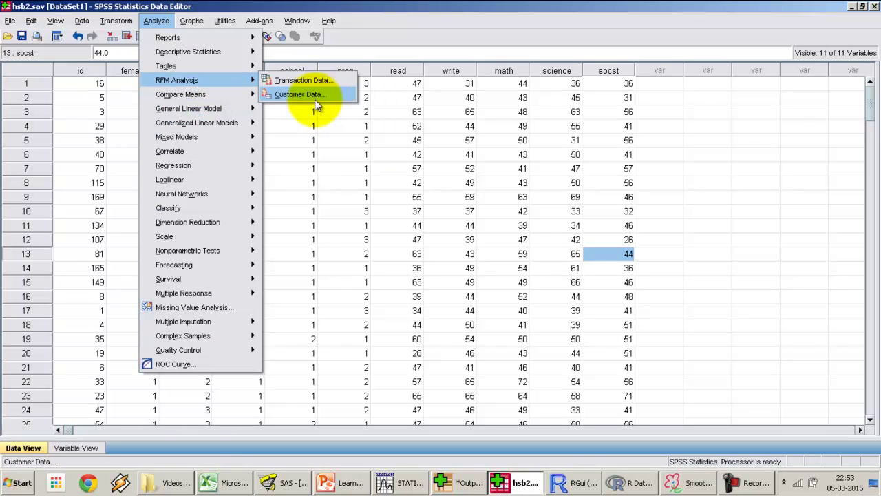
mouse_move(228, 95)
left_click(306, 138)
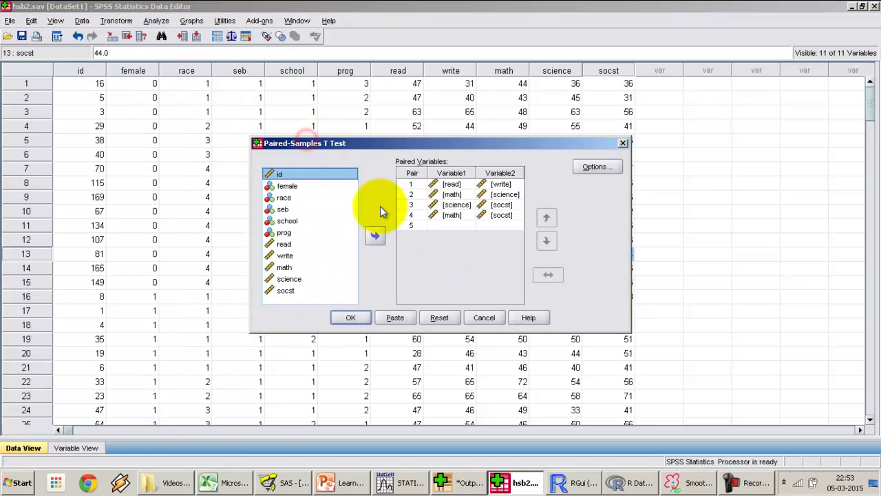
left_click(285, 267)
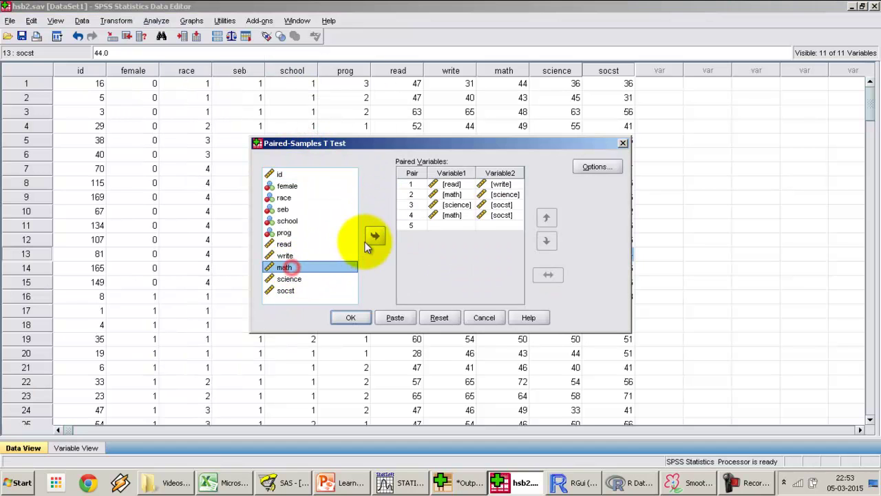
left_click(374, 236)
left_click(287, 255)
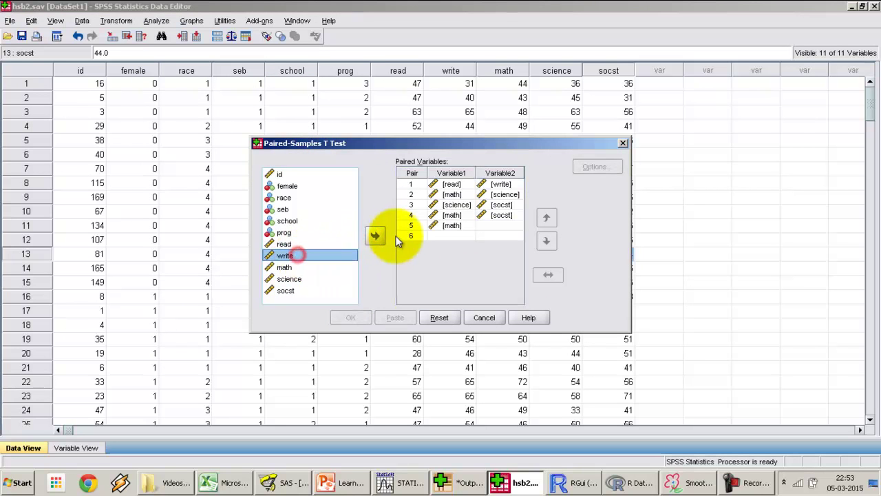
left_click(376, 236)
left_click(353, 317)
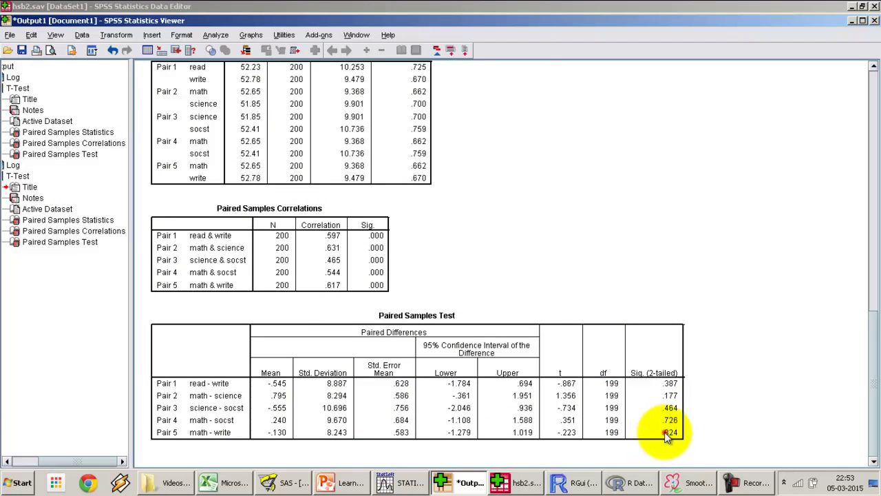
- Compare the math - write significance in the SPSS Paired Samples Test table with the p-value in STATISTICA
left_click(669, 431)
left_click(407, 481)
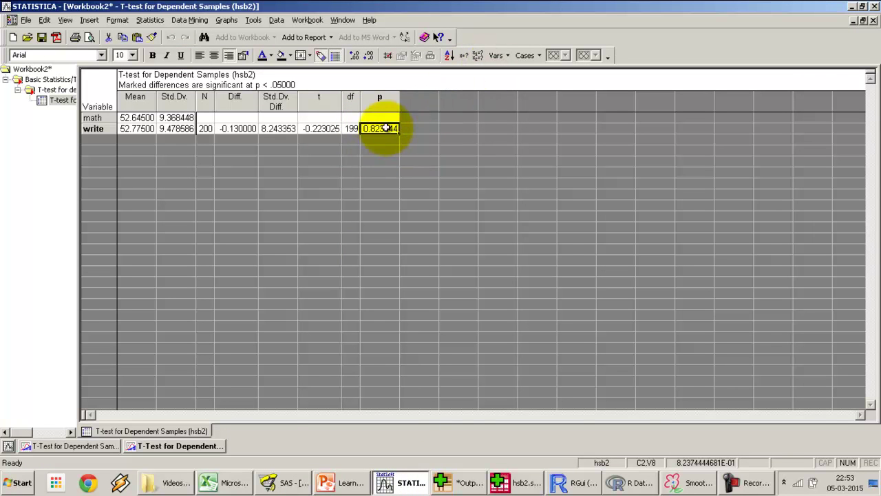
key("alt+Tab")
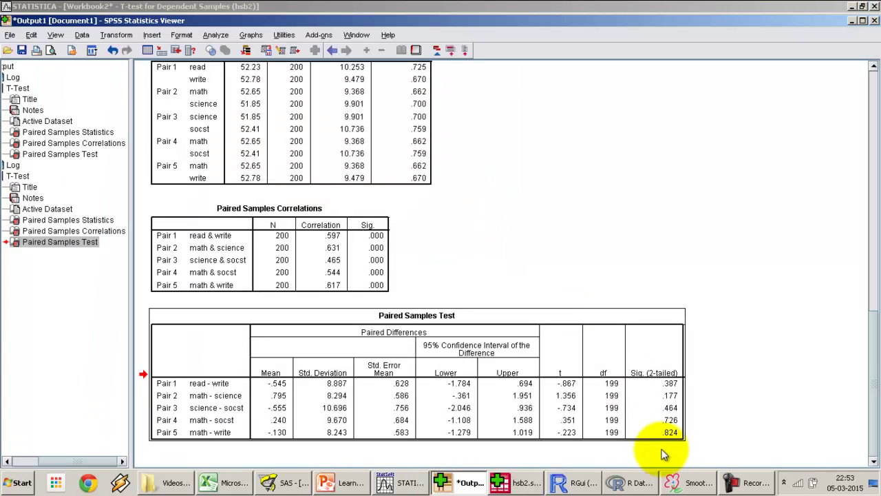
key("alt+Tab")
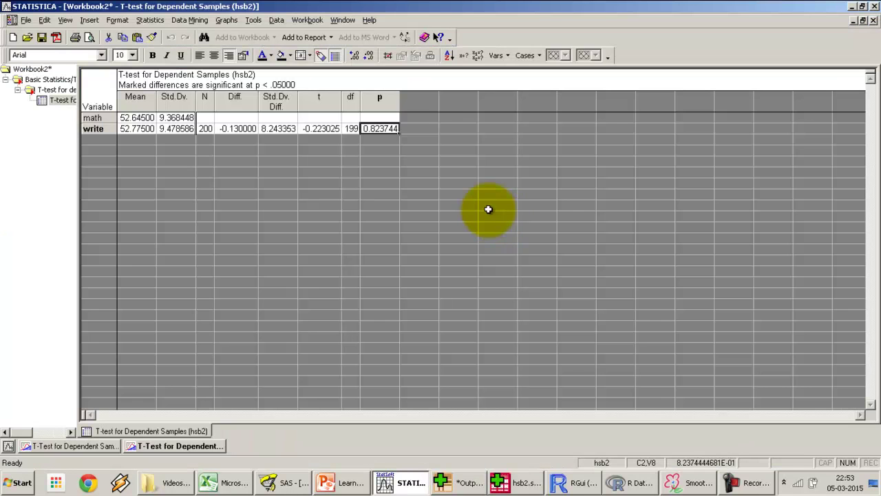
key("alt+Tab")
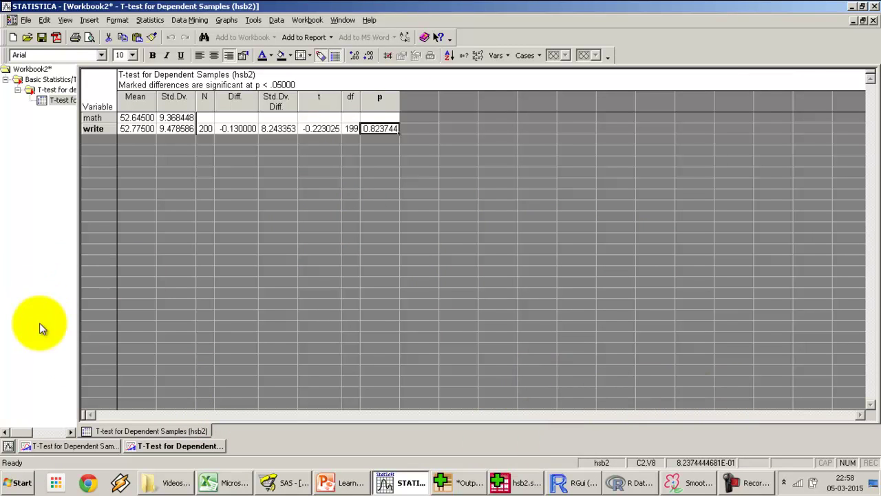
- Rerun the T-Test for Dependent Samples in STATISTICA with variables 7-11 (read to socst) in both variable lists
left_click(186, 446)
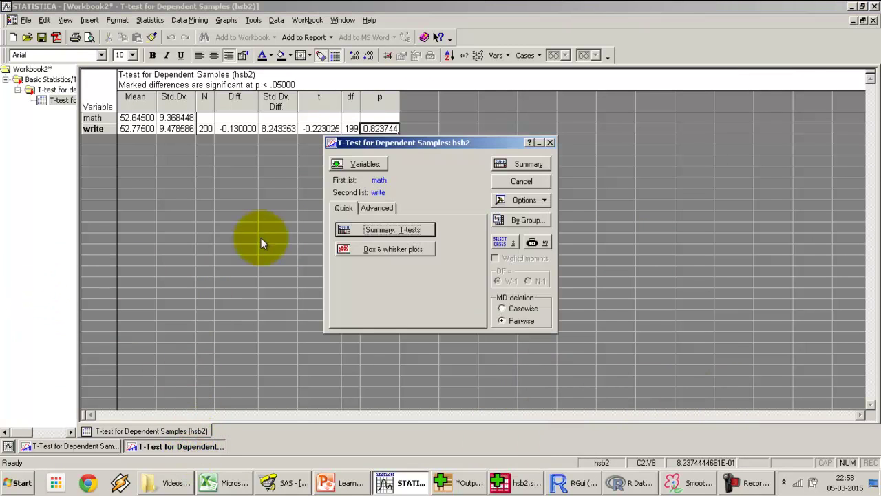
left_click(352, 165)
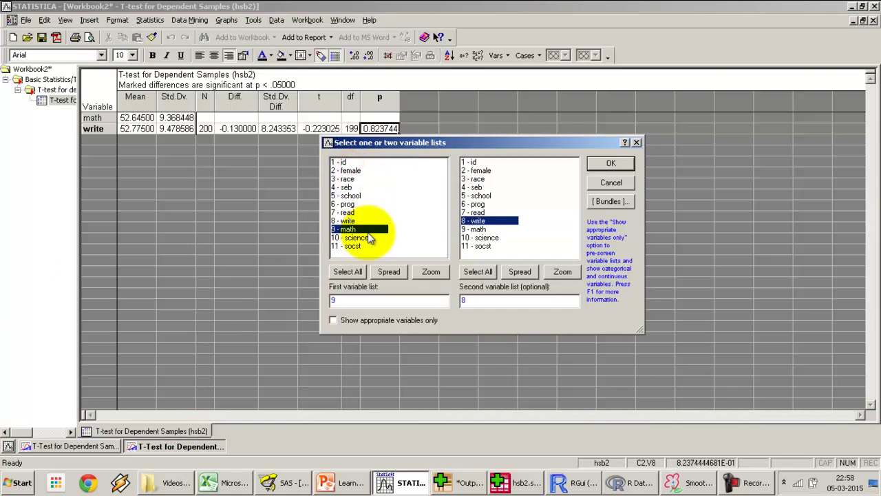
left_click_drag(348, 212, 361, 252)
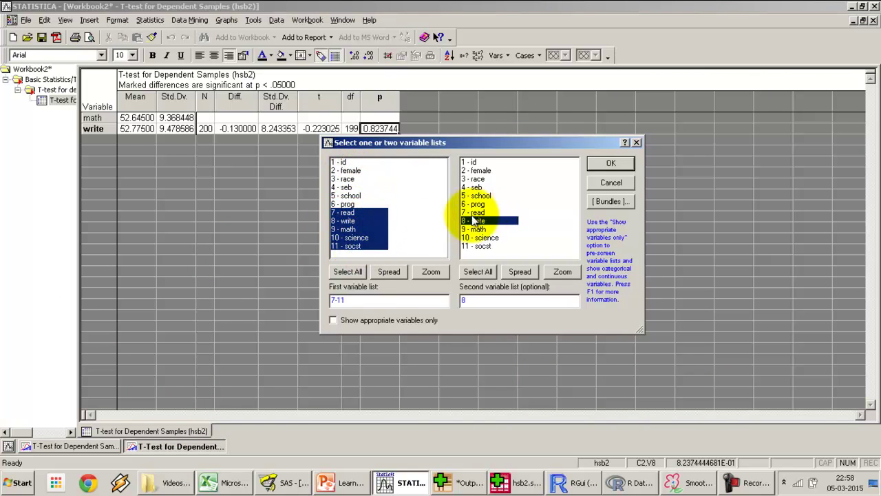
left_click_drag(475, 212, 485, 251)
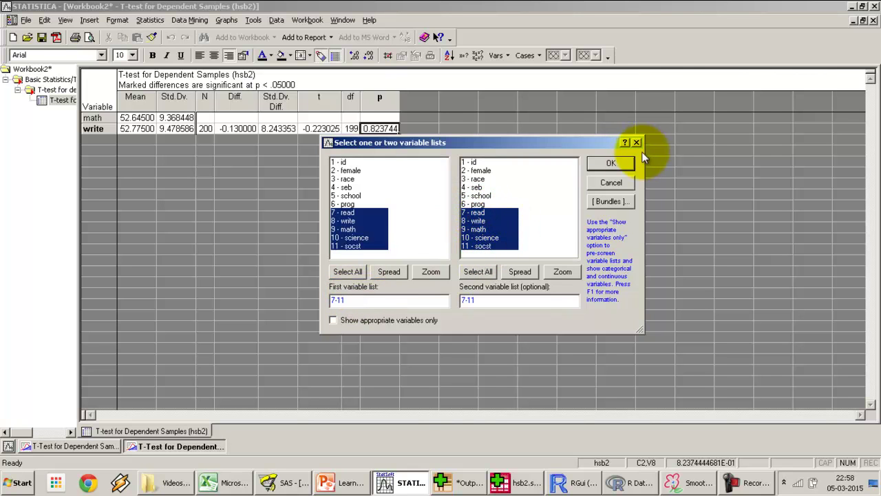
left_click(622, 163)
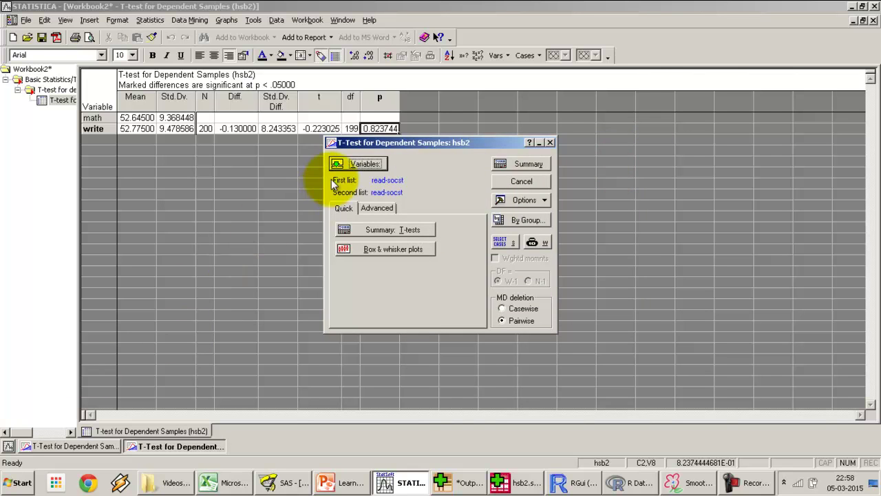
left_click(374, 230)
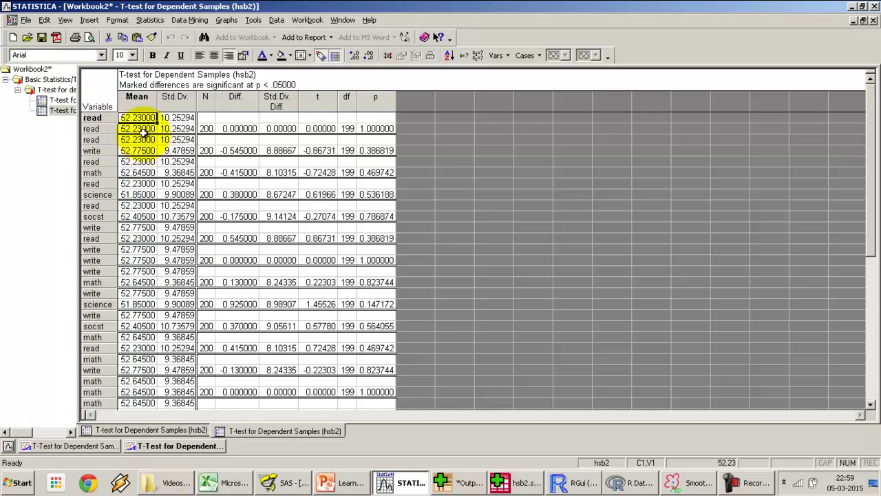
- Look through the new pairwise t-test table and examine the means and p-value of the read - read pair
scroll(137, 197, "down", 12)
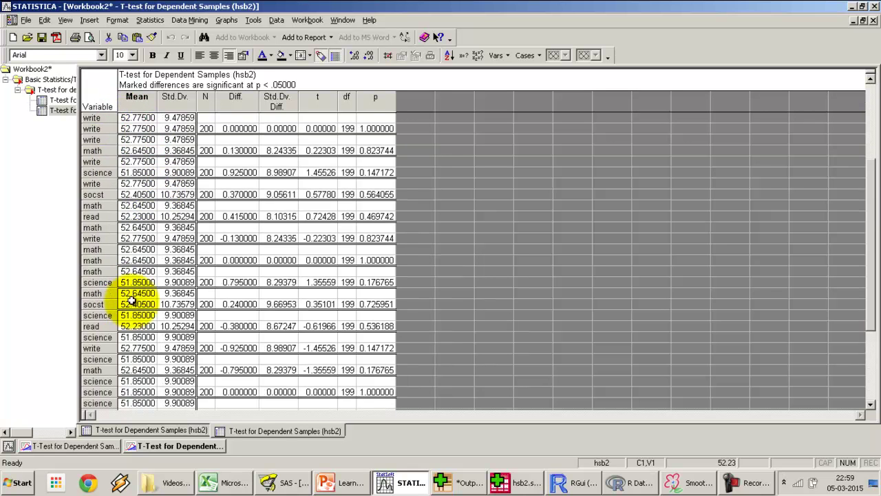
scroll(135, 295, "up", 12)
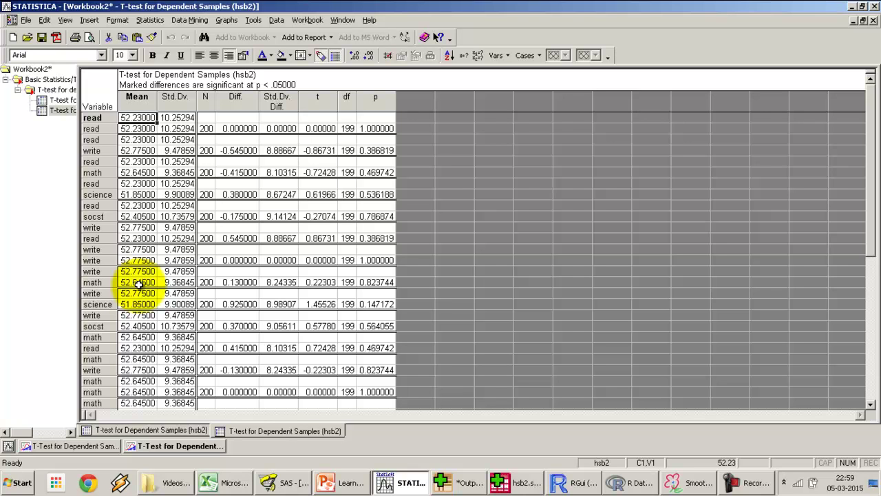
left_click_drag(96, 118, 91, 128)
left_click(140, 118)
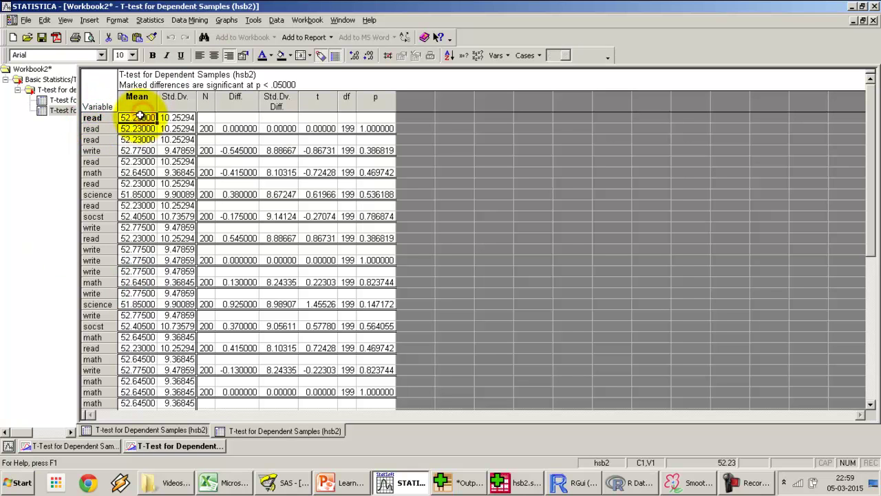
left_click(137, 129)
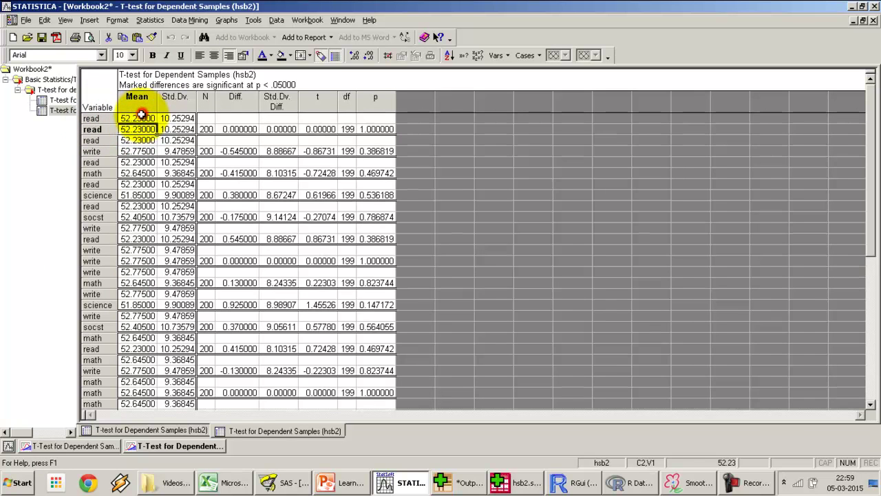
left_click(369, 129)
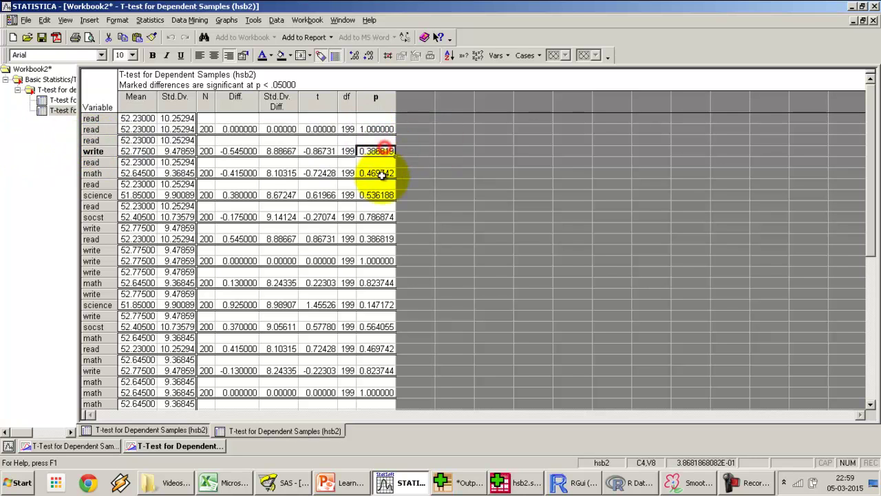
- Check the p-values of the remaining score pairs for any significant difference
left_click(378, 238)
left_click(377, 325)
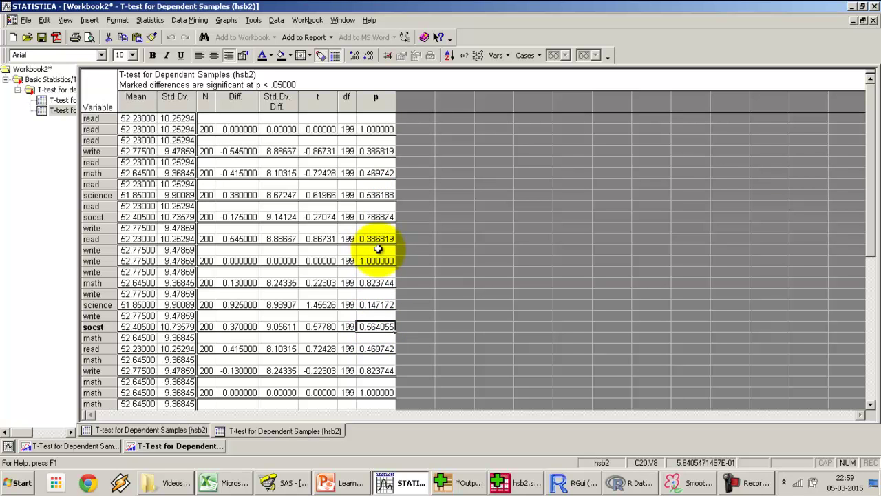
scroll(378, 249, "down", 8)
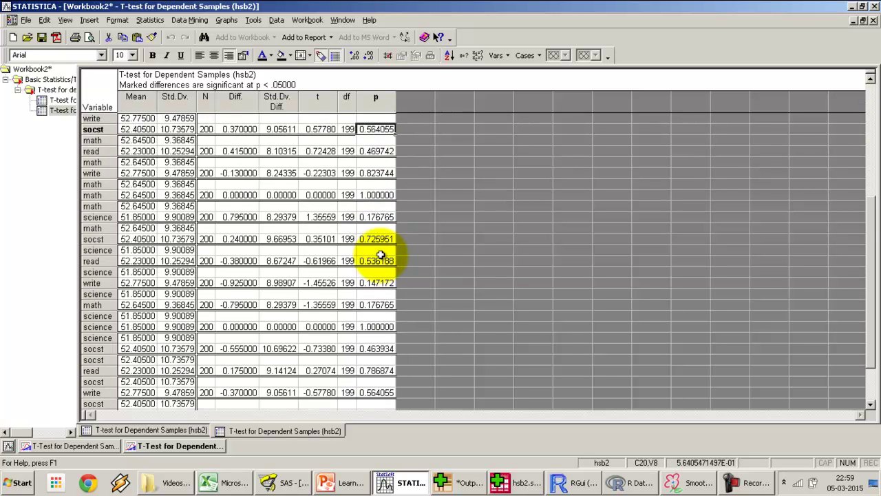
scroll(380, 254, "up", 6)
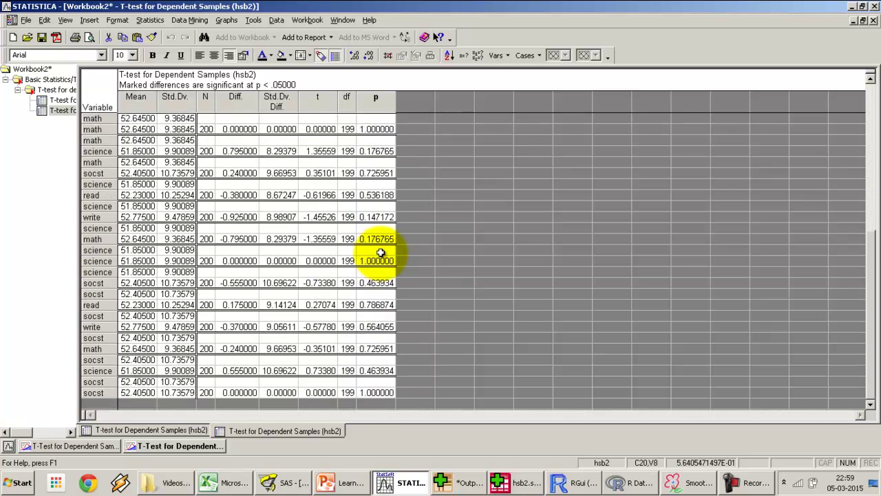
scroll(380, 251, "down", 6)
scroll(381, 254, "up", 8)
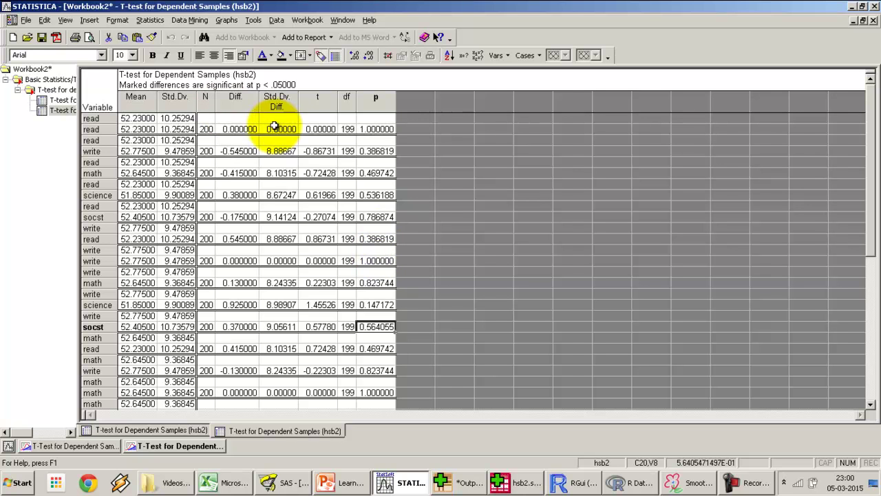
- Switch to the PowerPoint session deck and read the tasks on the Exercise Session and Paired Samples Test slides
left_click(352, 483)
left_click(241, 298)
scroll(237, 301, "up", 2)
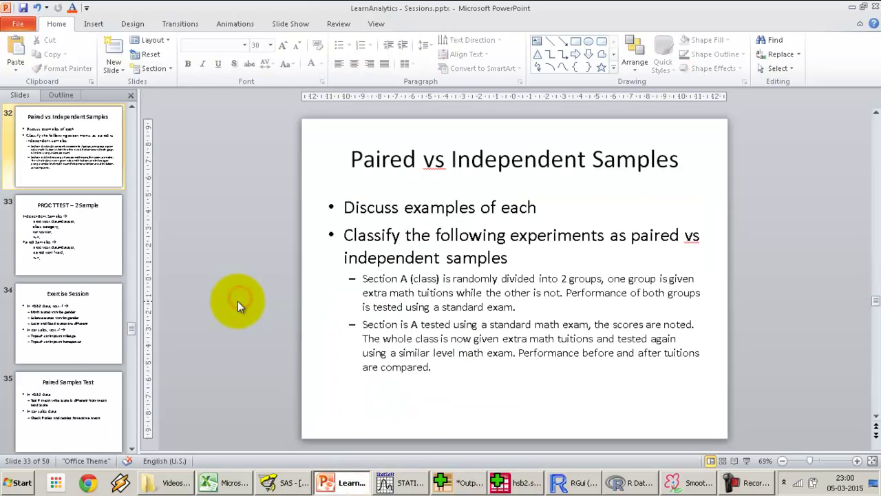
scroll(238, 300, "down", 2)
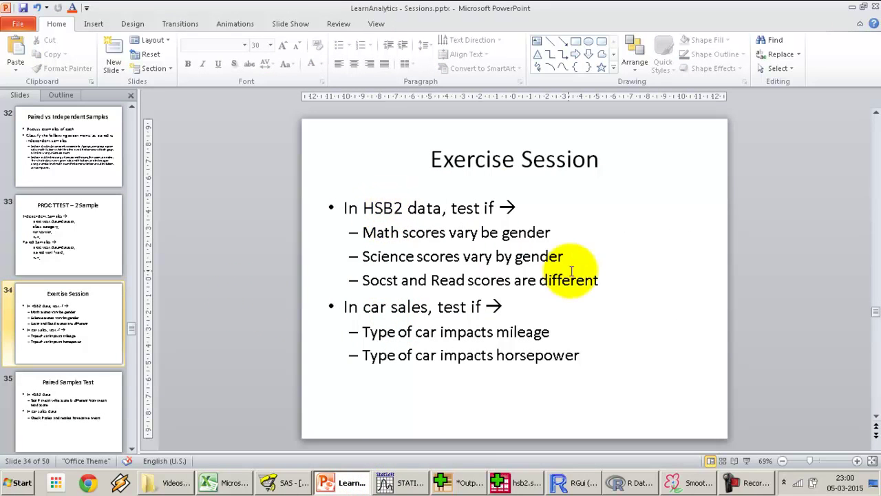
left_click(600, 280)
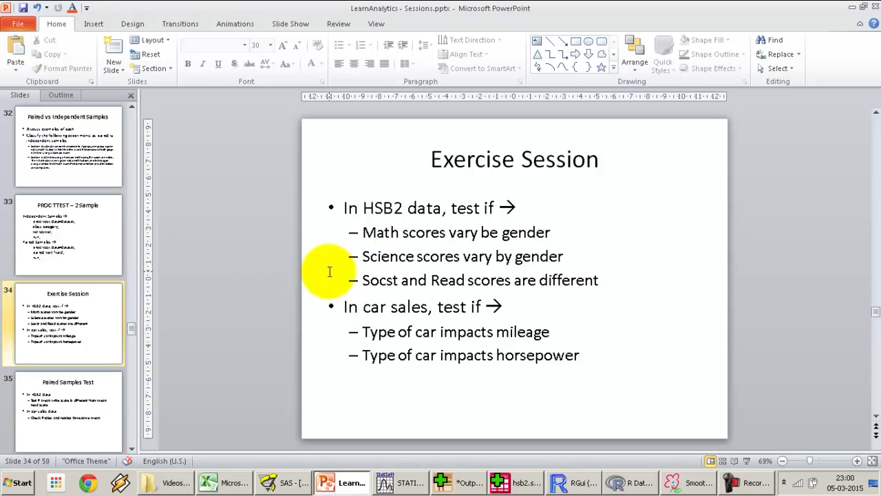
scroll(296, 256, "down", 1)
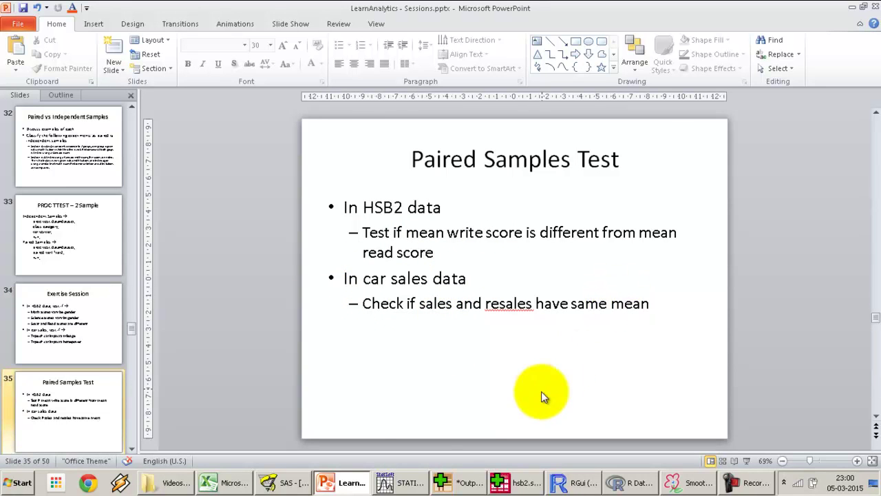
- Switch to the car_sales workbook in Excel and inspect the sales and resale columns
left_click(228, 482)
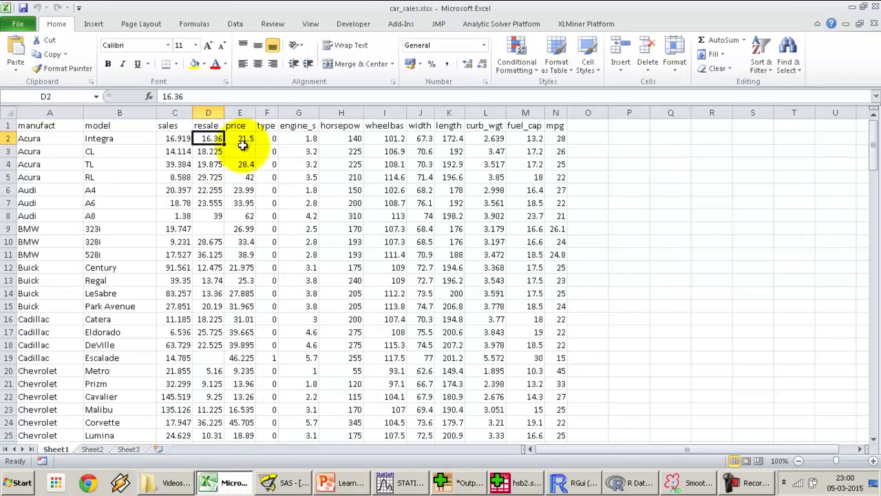
left_click(174, 112)
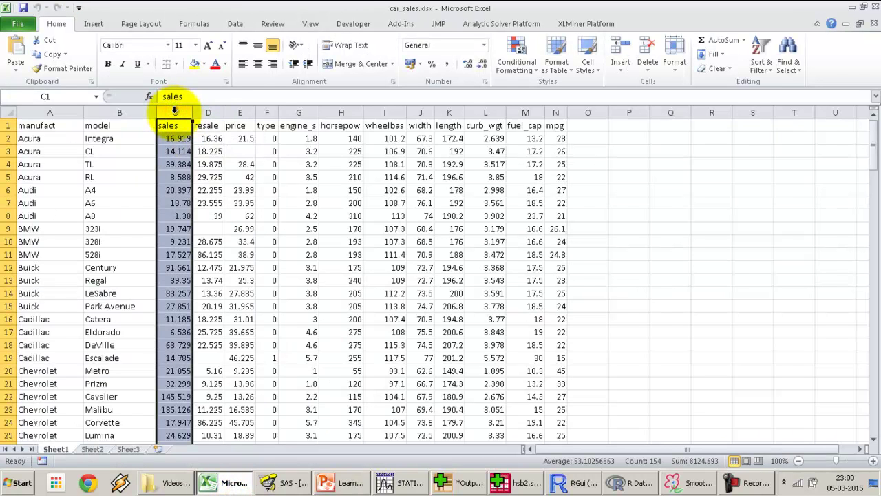
key("Right")
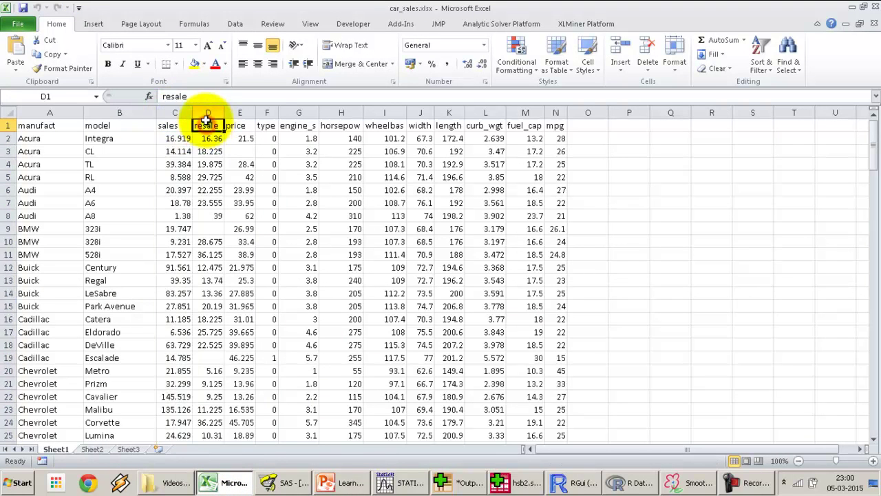
left_click(209, 112)
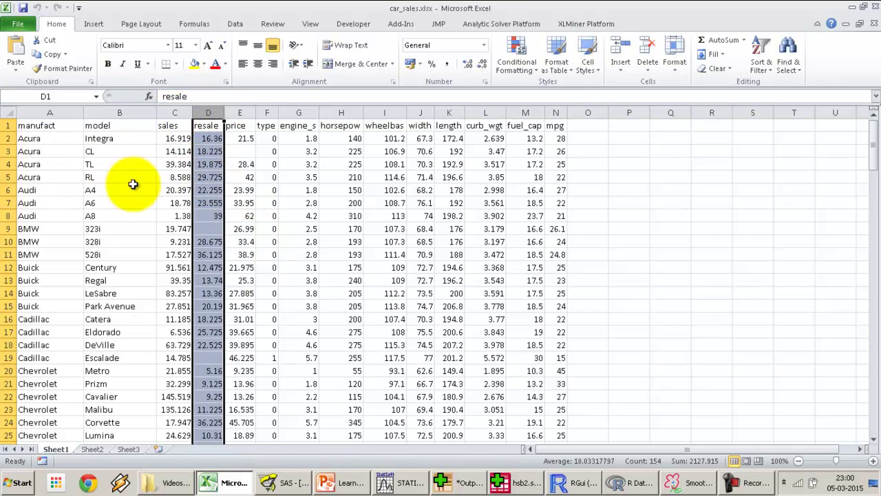
- Switch to SAS and open the Car_sales table from the Data library
left_click(289, 483)
left_click(120, 445)
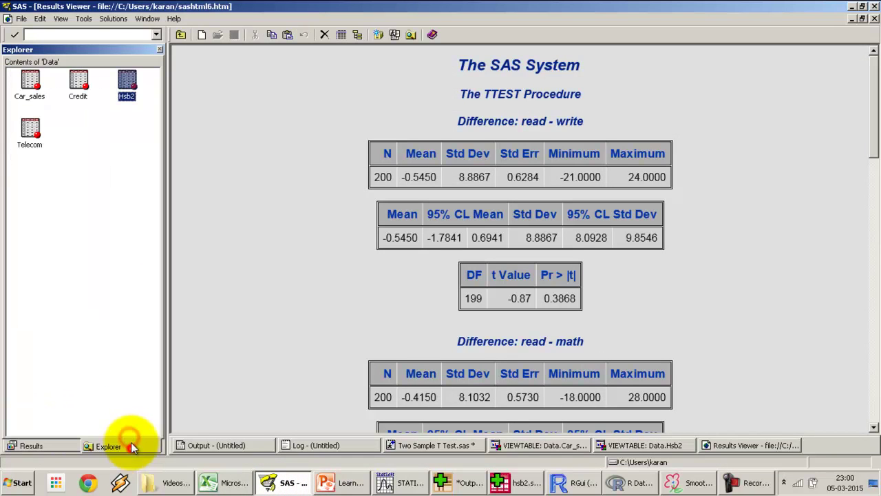
double_click(30, 86)
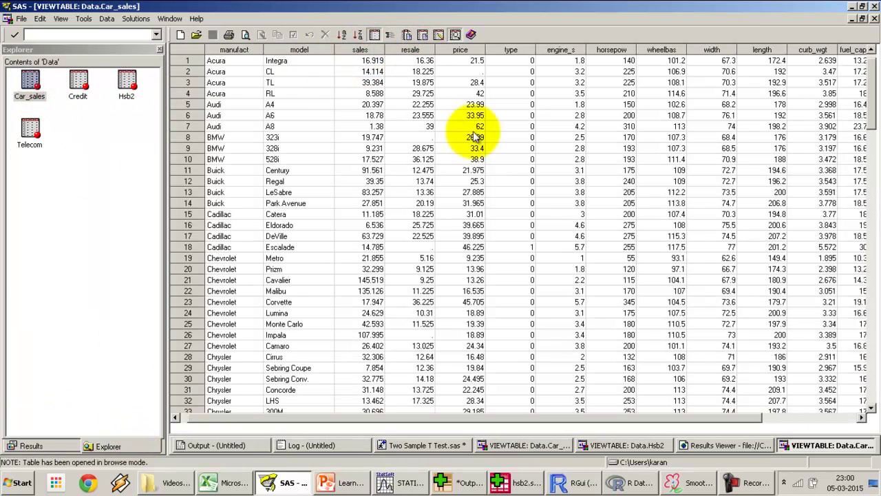
- Add a proc ttest block for data.car_sales with paired sales*resale at the end of the Two Sample T Test program
left_click(417, 445)
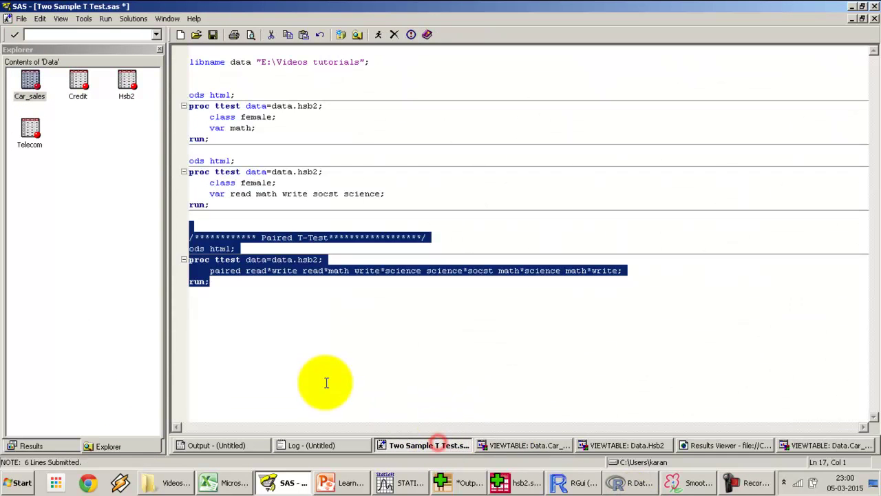
left_click(311, 356)
key("Return")
key("Return")
type("proc ttes")
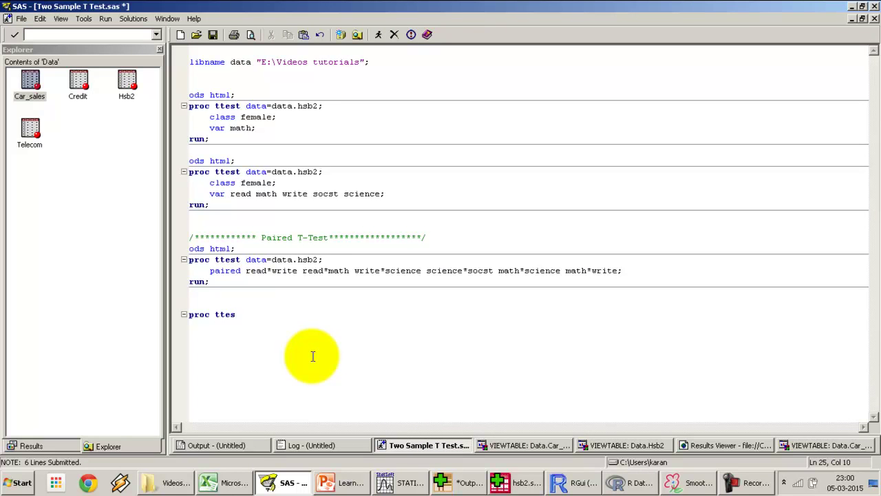
type("t darta")
type("arta")
type(".car_sales;")
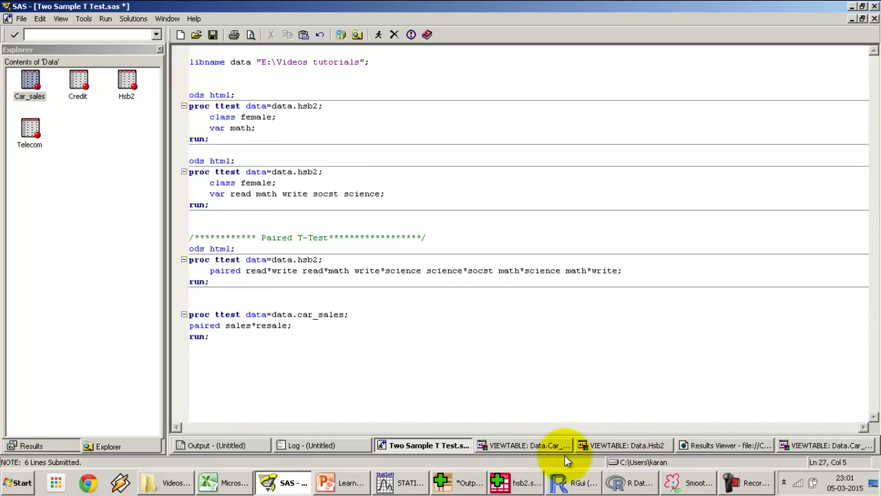
- Check the sales and resale column names in the earlier Car_sales table view, and close that duplicate view
left_click(526, 448)
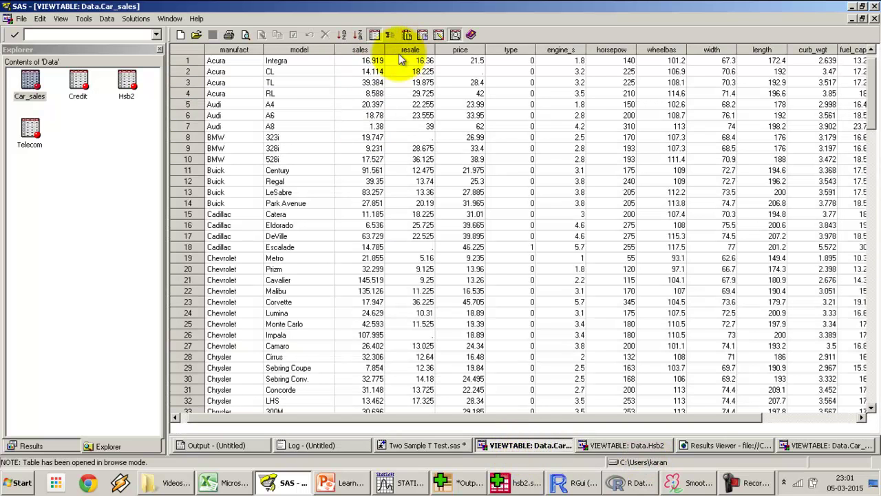
right_click(527, 444)
left_click(537, 418)
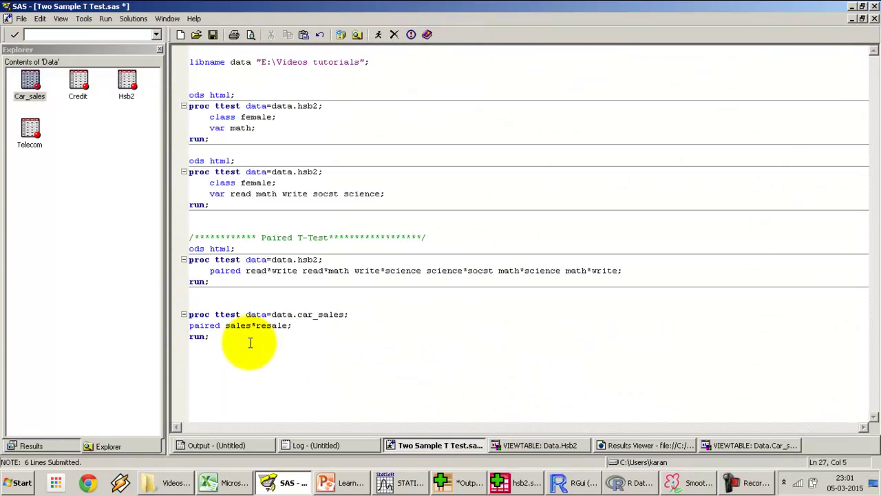
- Run only the car_sales paired t-test block and check the sales - resale mean difference and p-value in the HTML results
left_click_drag(250, 340, 174, 310)
key("F8")
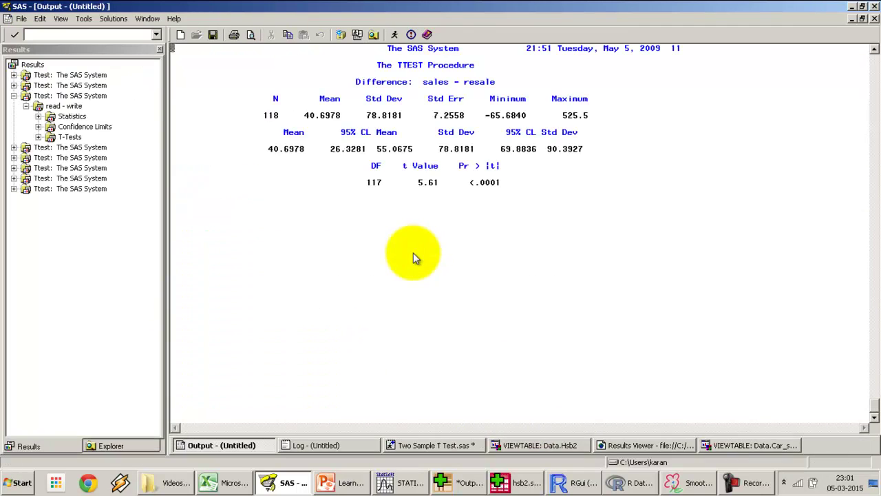
left_click(616, 446)
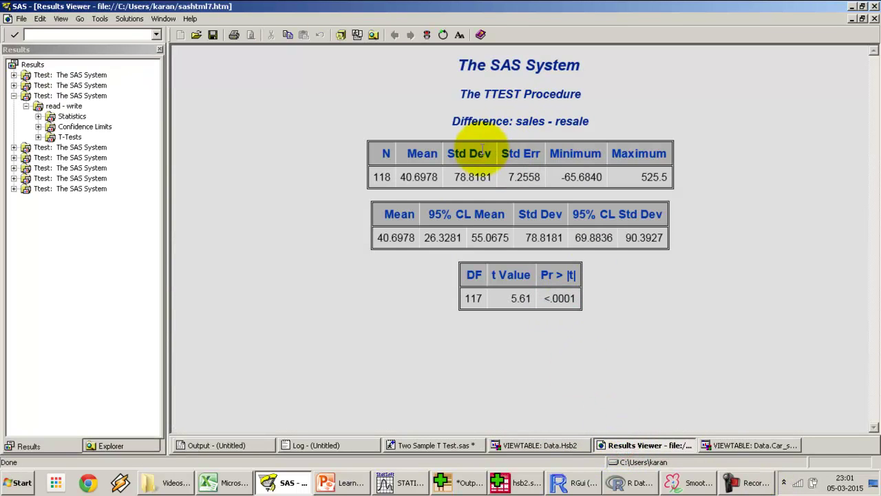
left_click_drag(438, 176, 406, 178)
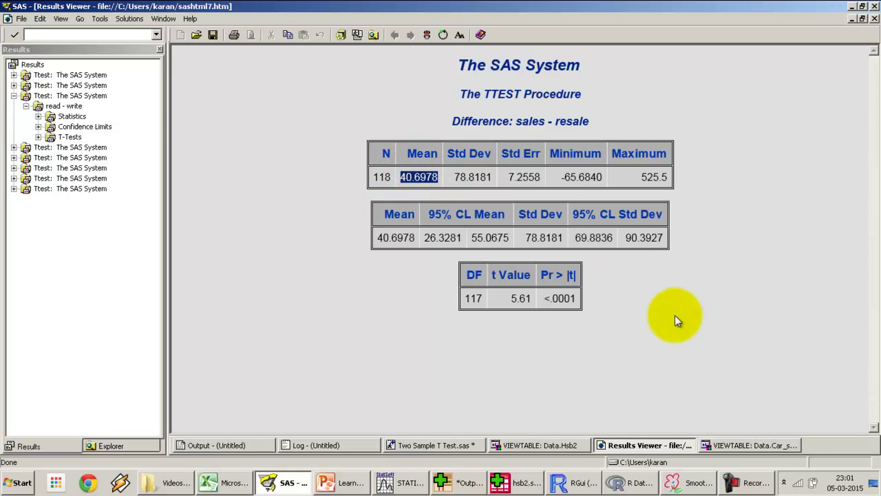
double_click(554, 298)
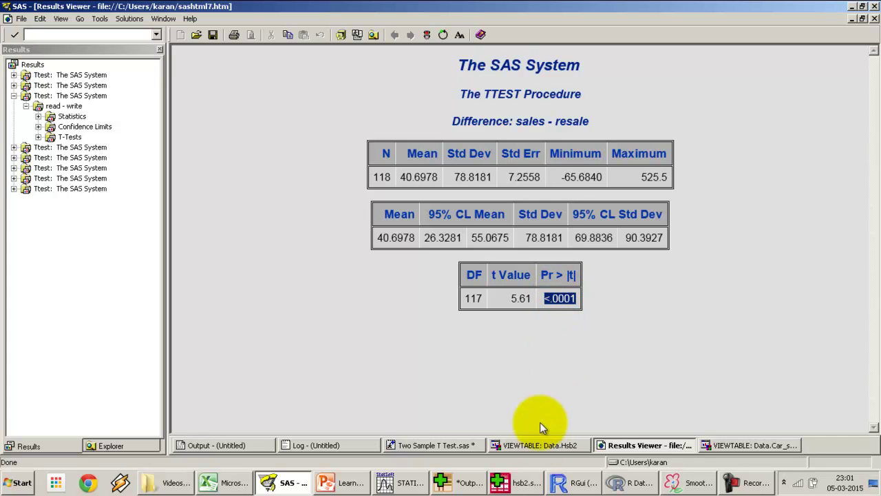
- Switch to STATISTICA and close the HSB2 t-test results in Workbook2 without saving
left_click(525, 483)
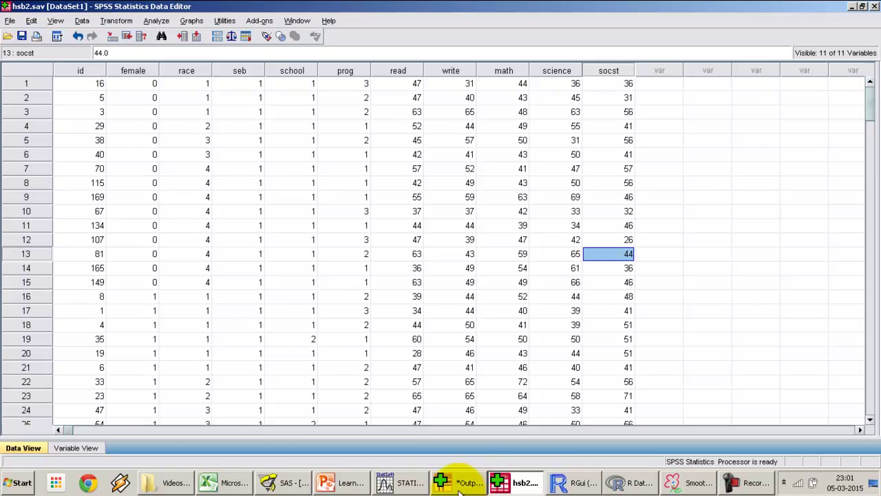
left_click(405, 483)
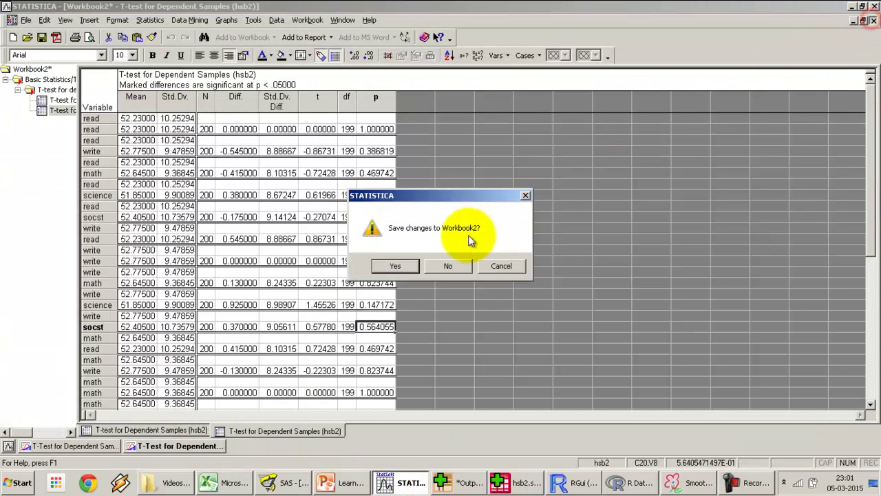
left_click(447, 266)
left_click(380, 202)
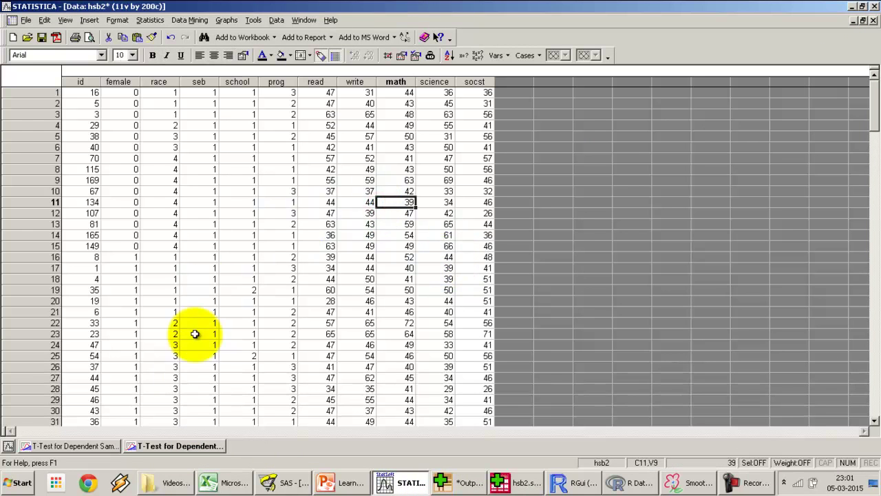
- Bring the car_sales data spreadsheet to the front and maximize it in place of hsb2
left_click(862, 18)
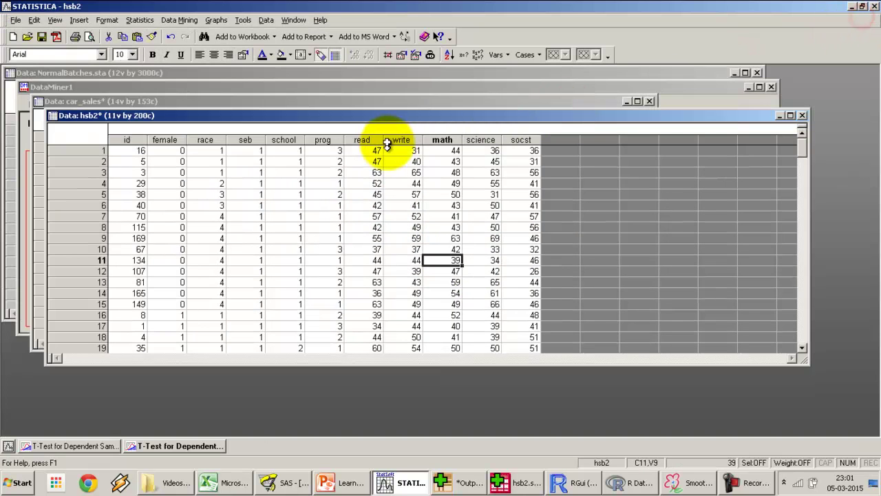
left_click(273, 102)
double_click(276, 101)
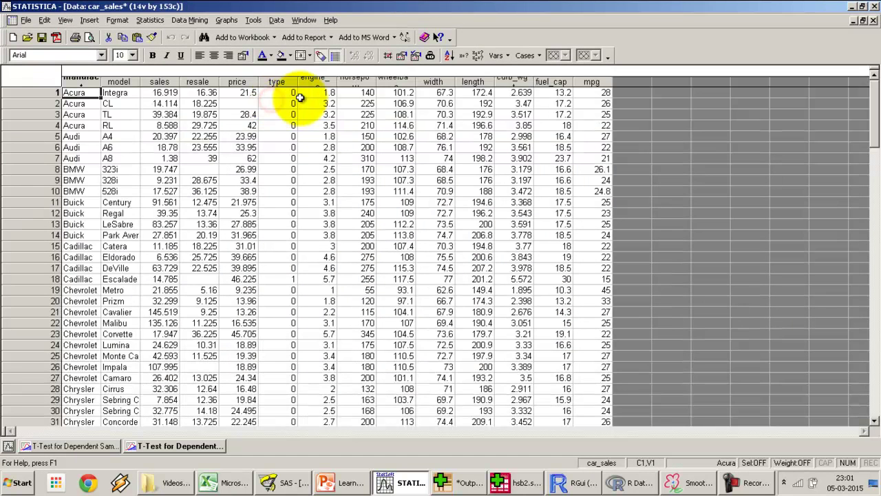
left_click(300, 114)
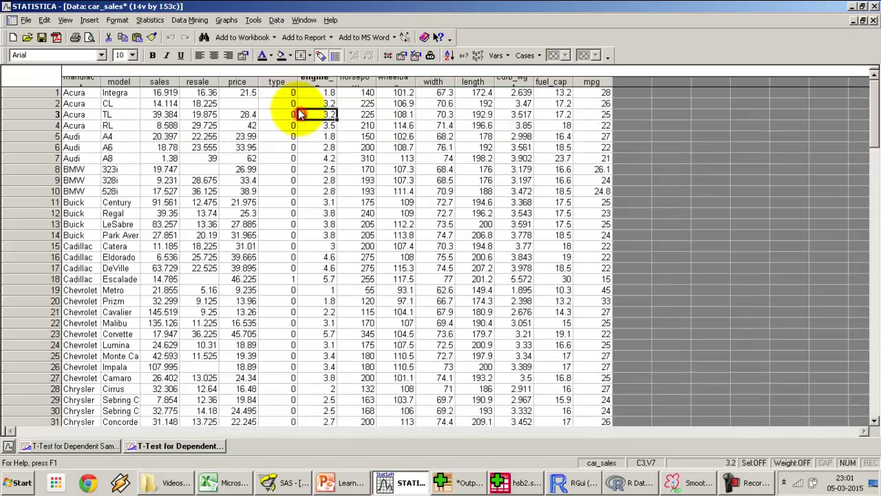
- Run a dependent-samples t-test on car_sales with sales as the first variable and resale as the second
left_click(162, 21)
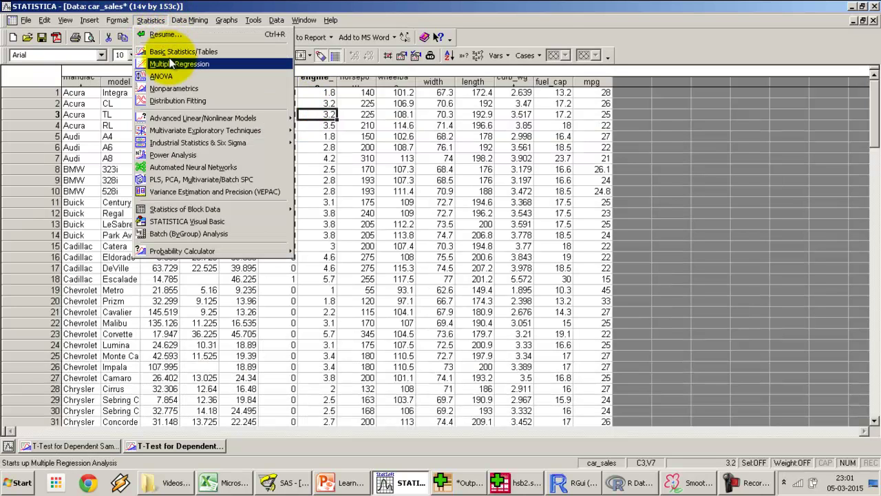
left_click(172, 51)
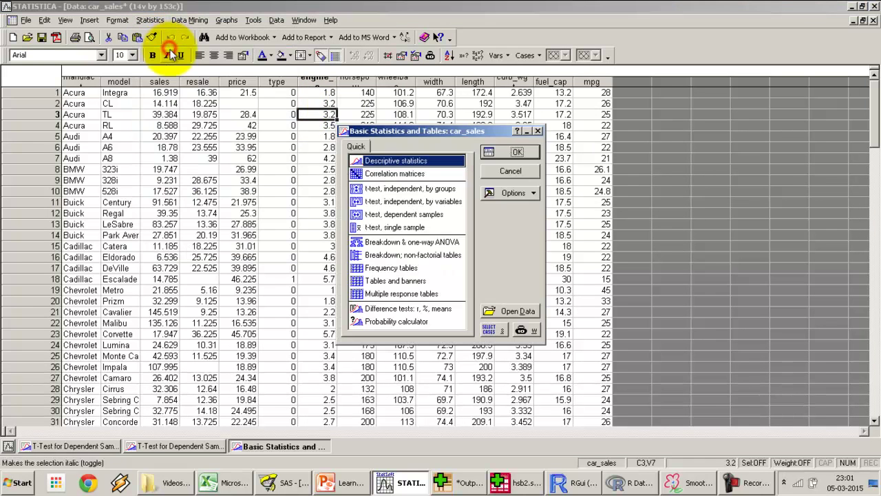
left_click(411, 214)
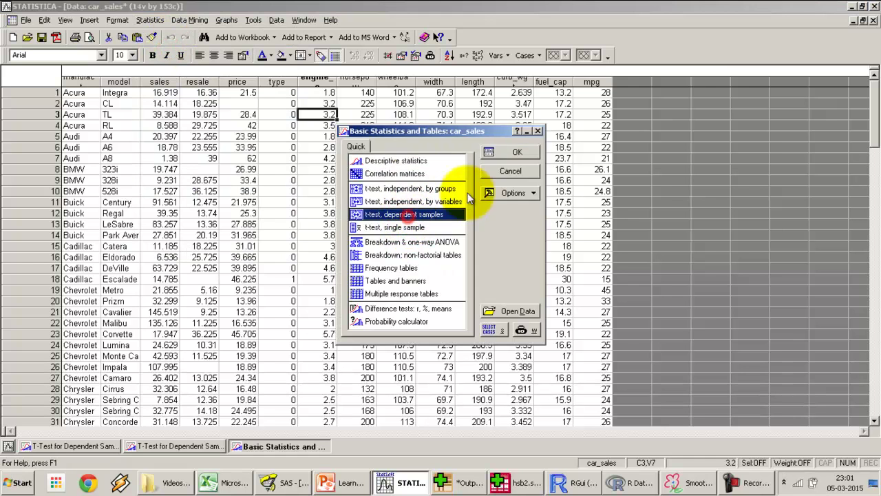
left_click(512, 154)
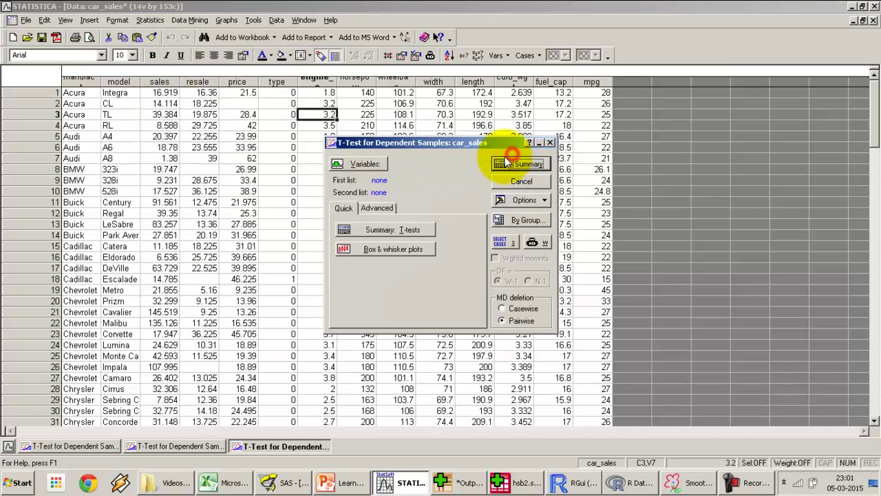
left_click(368, 163)
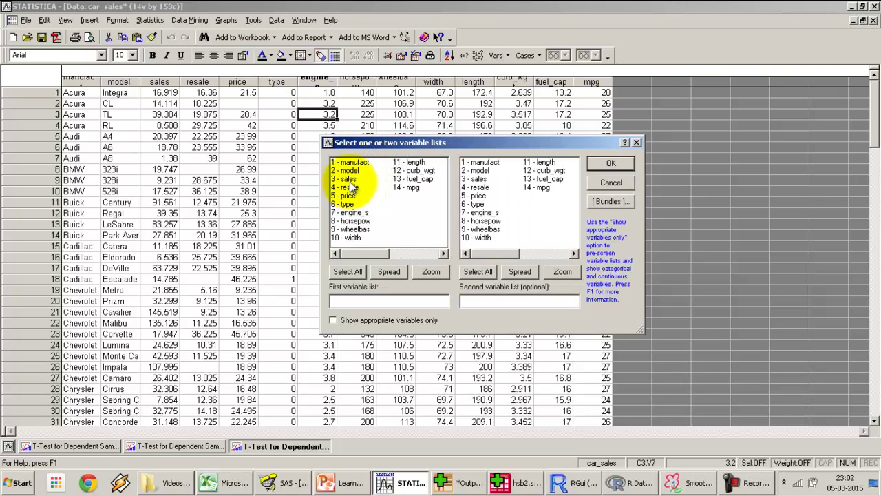
left_click(347, 179)
left_click(478, 187)
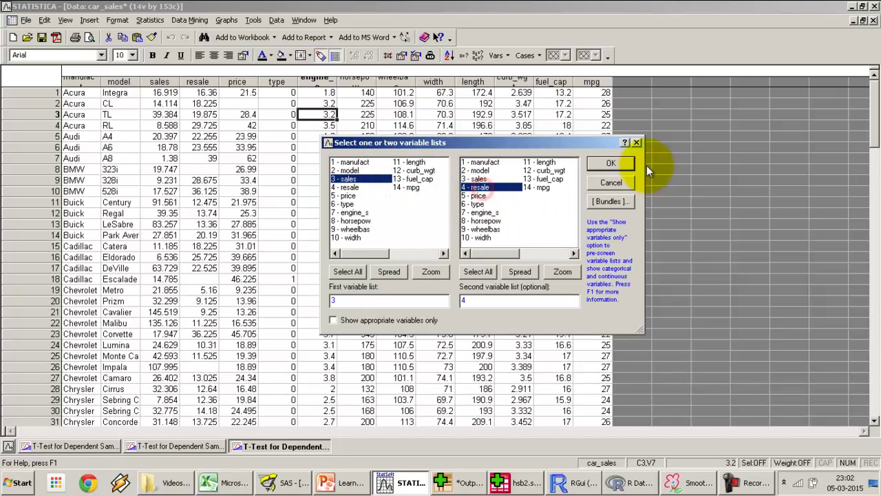
left_click(611, 163)
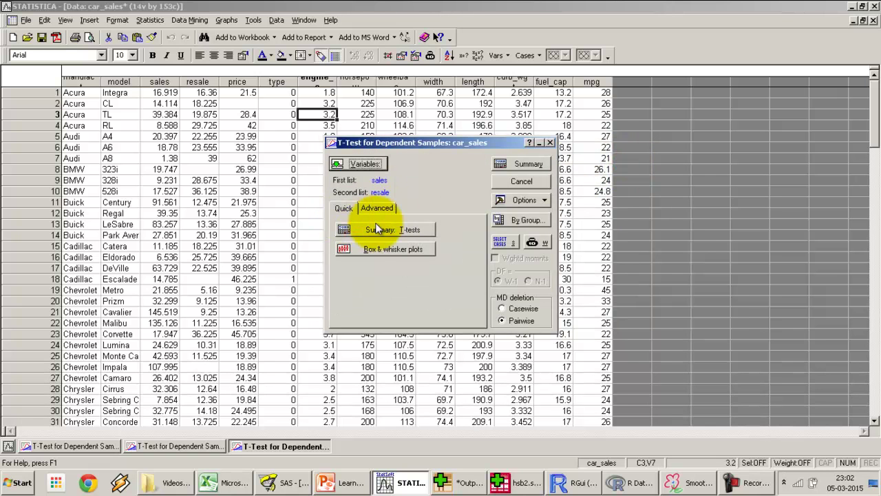
left_click(372, 230)
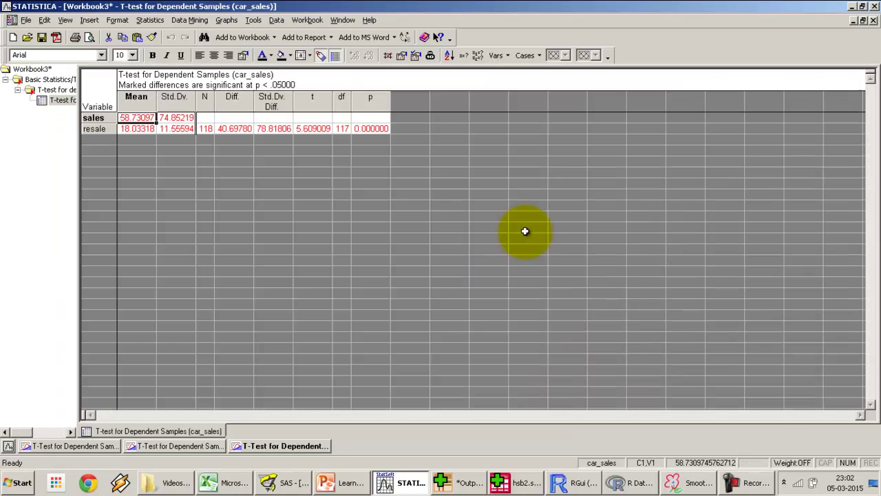
- Check the p-value and both means in the results table, and create a box and whisker plot of sales versus resale
left_click(376, 130)
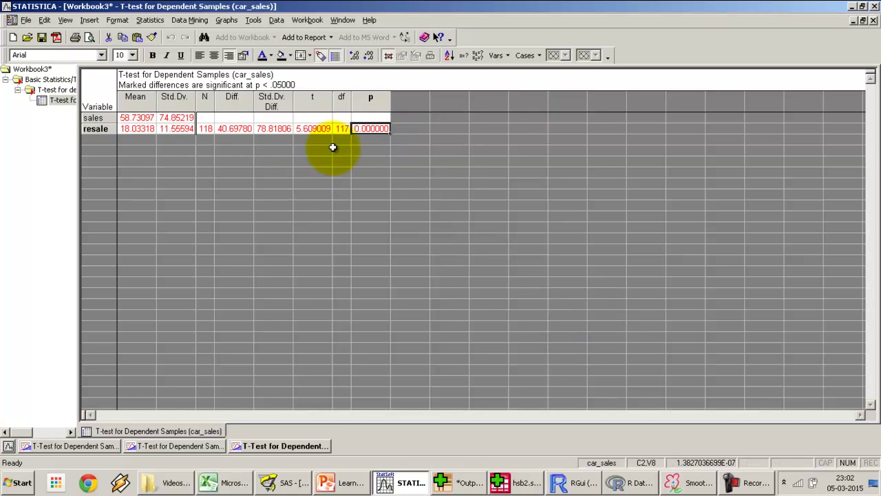
left_click(139, 117)
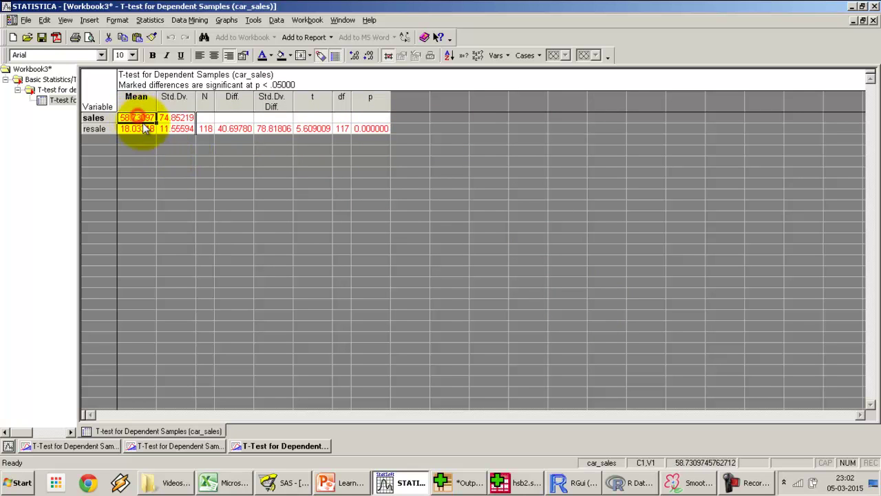
left_click(138, 128)
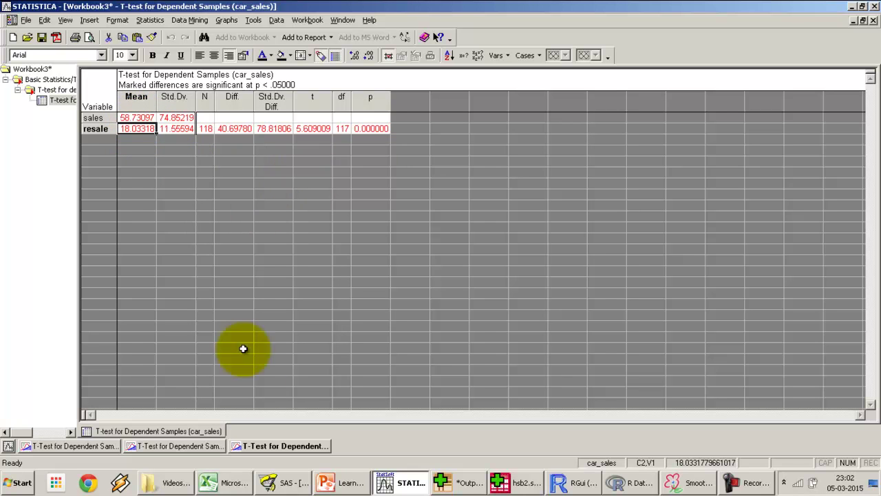
left_click(302, 449)
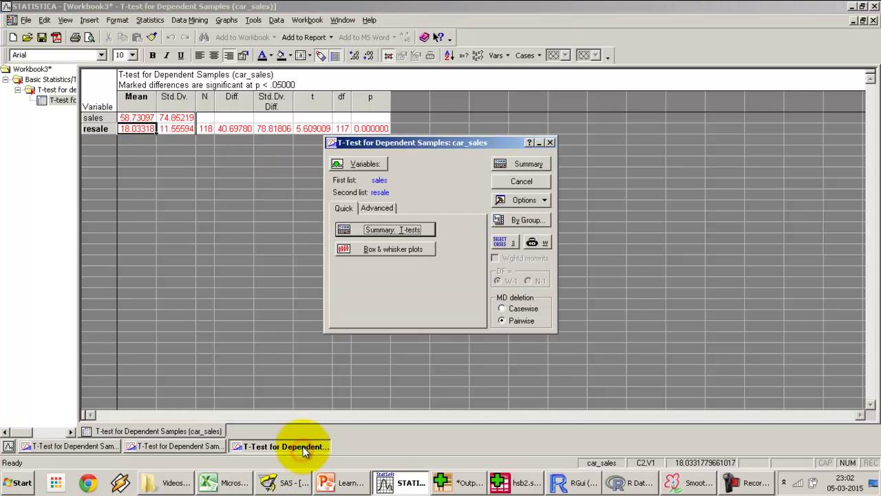
left_click(413, 249)
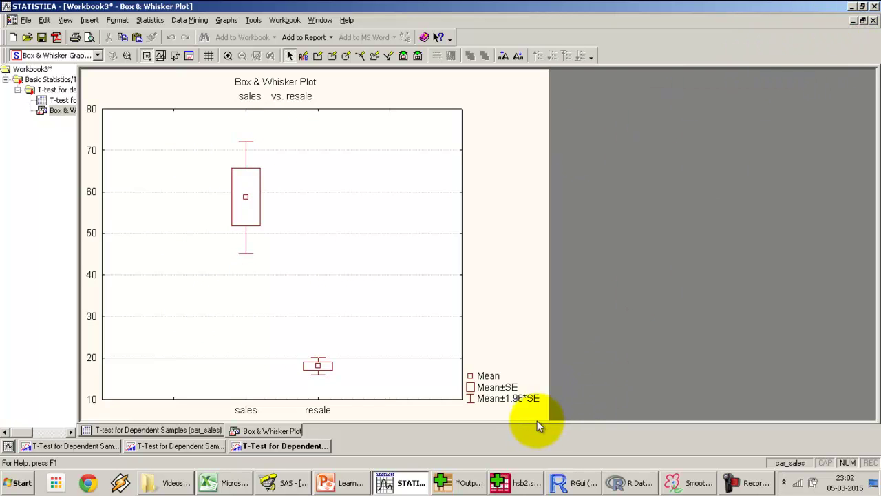
- Switch to SPSS and open the car_sales.sav data file from the Videos tutorials folder
left_click(518, 484)
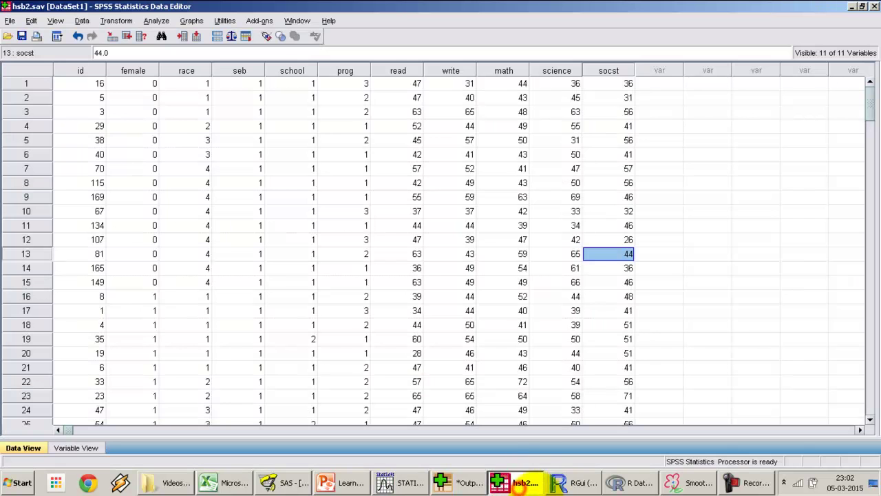
left_click(10, 21)
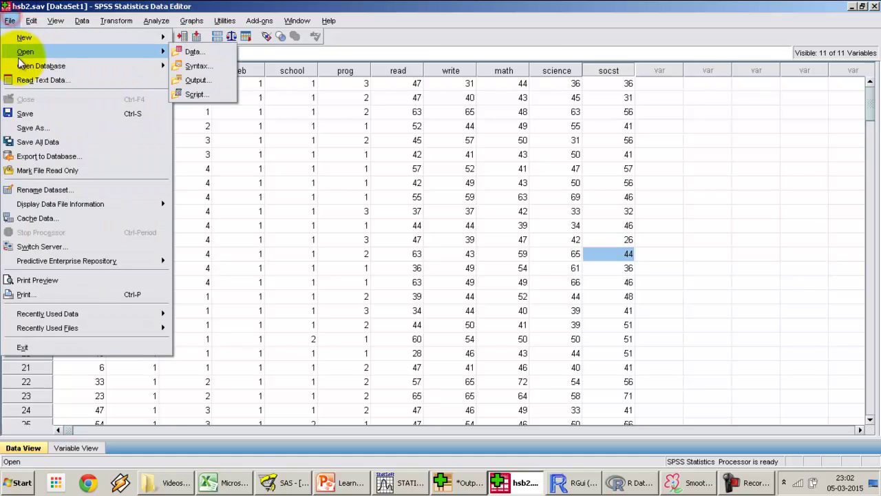
mouse_move(151, 50)
left_click(182, 43)
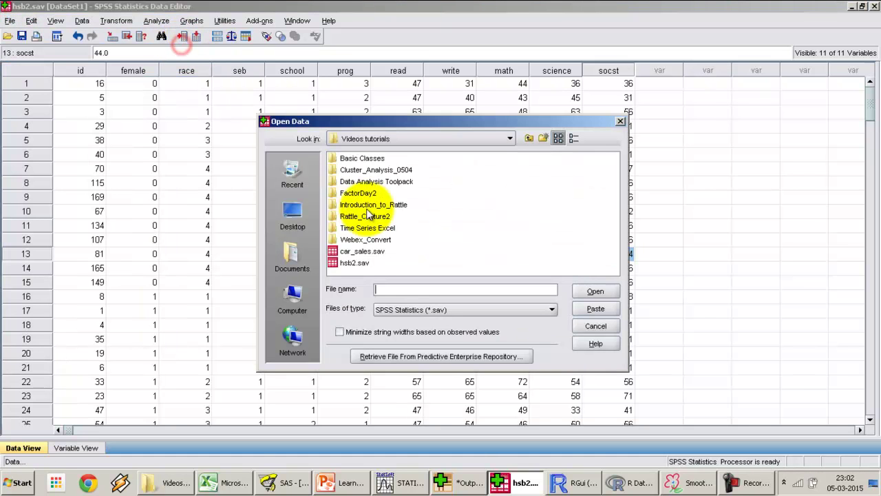
double_click(341, 251)
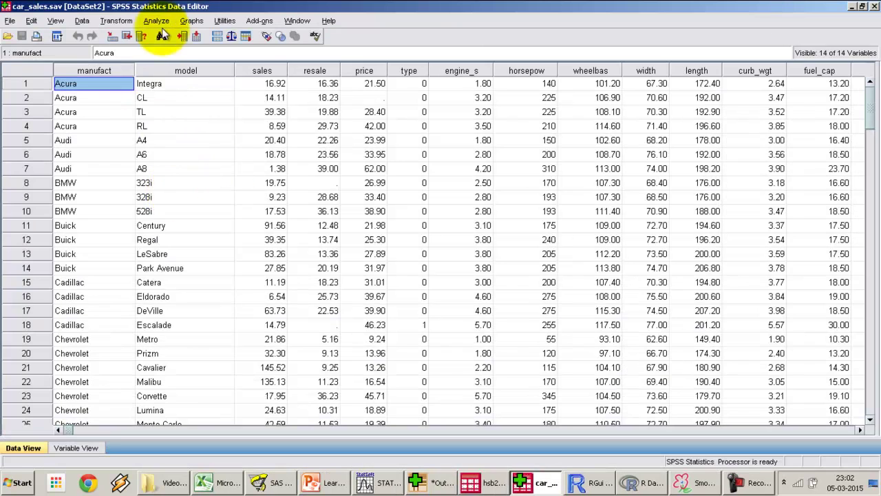
- Run a Paired-Samples T Test on car_sales with sales paired with resale
left_click(161, 25)
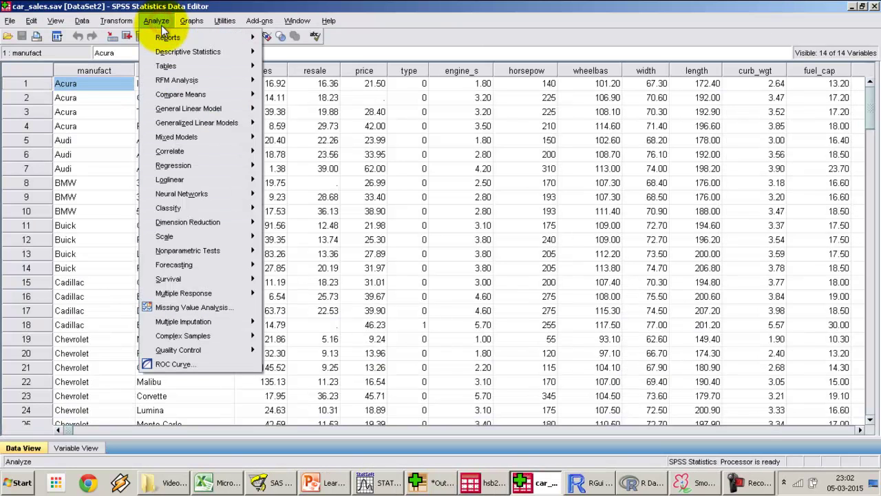
mouse_move(256, 101)
mouse_move(227, 95)
left_click(282, 136)
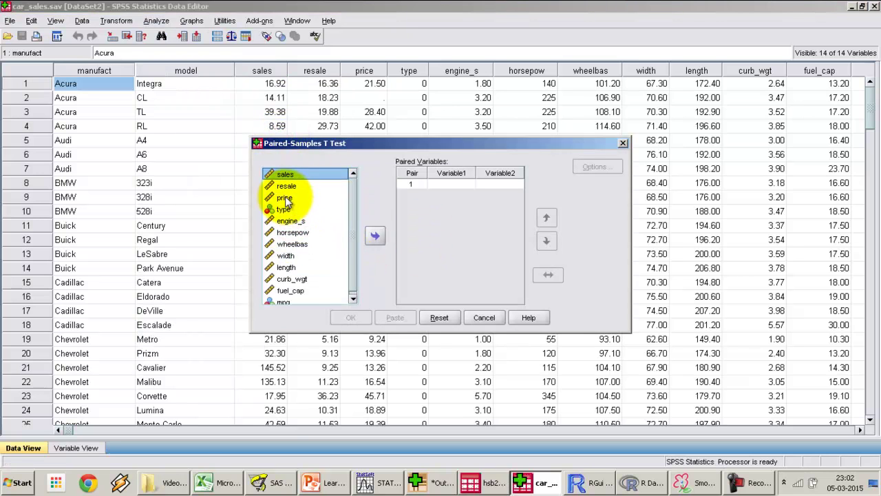
left_click(370, 232)
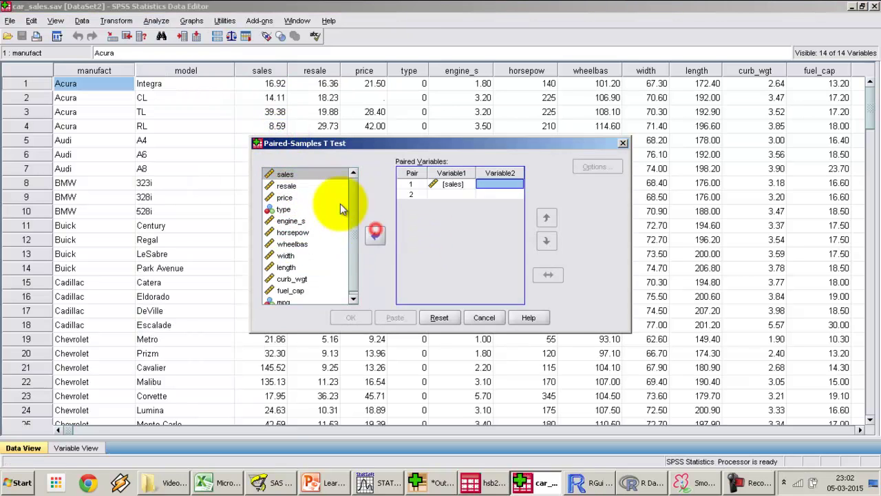
left_click(295, 184)
left_click(374, 237)
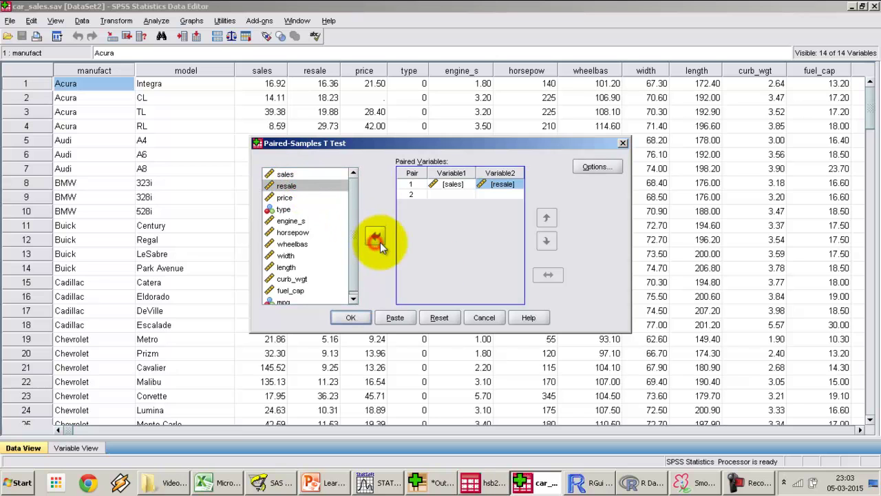
left_click(353, 318)
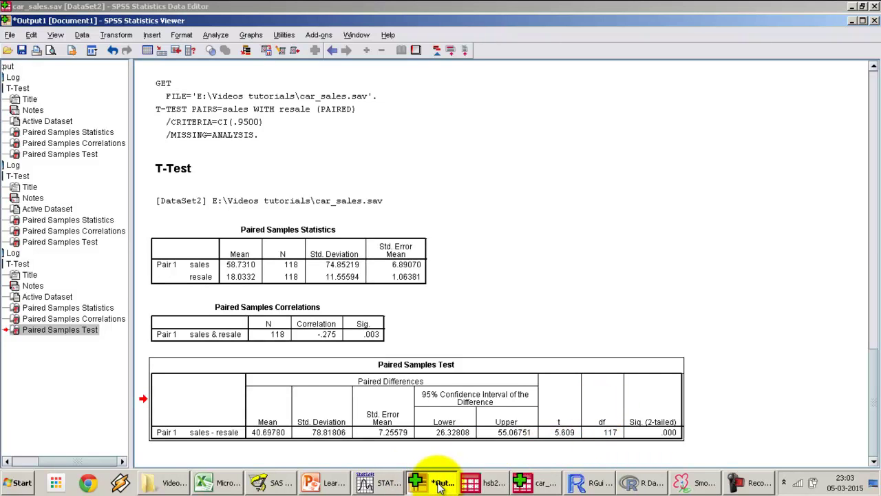
- Return to the car_sales data and compare the sales and resale values in the Audi A6 row
left_click(537, 482)
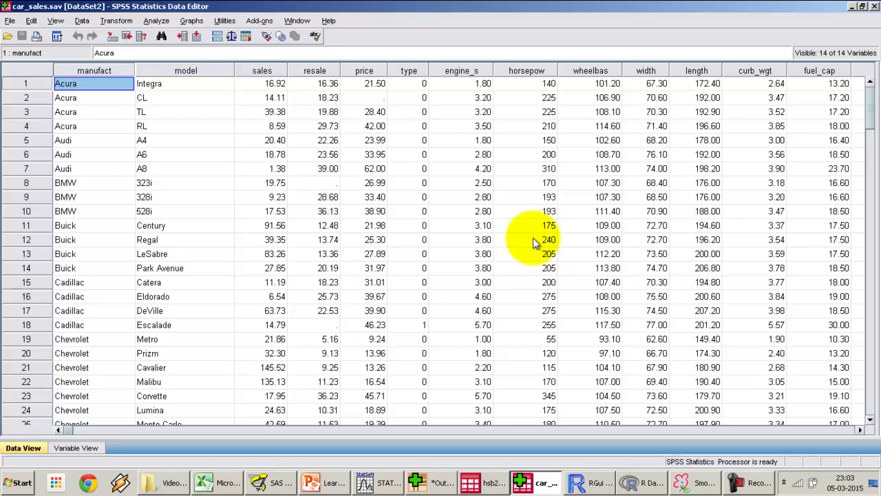
left_click(39, 157)
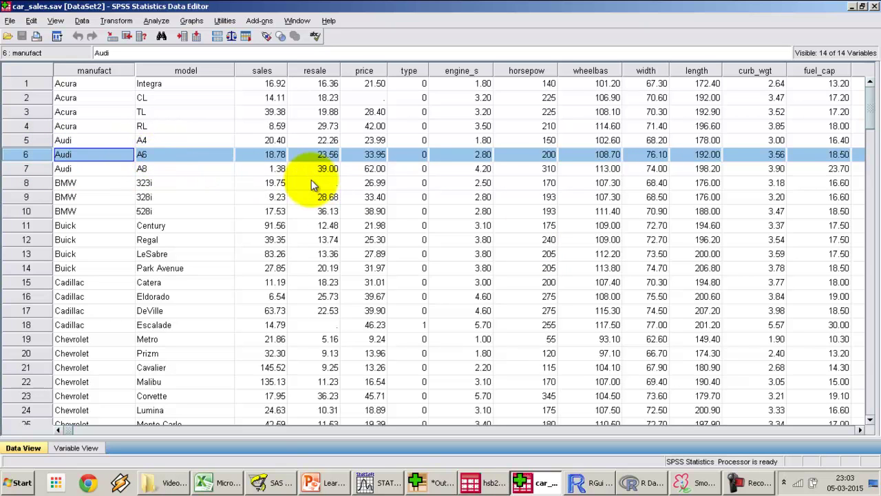
left_click(250, 156)
left_click(327, 155)
left_click(254, 156)
left_click(302, 156)
left_click(256, 157)
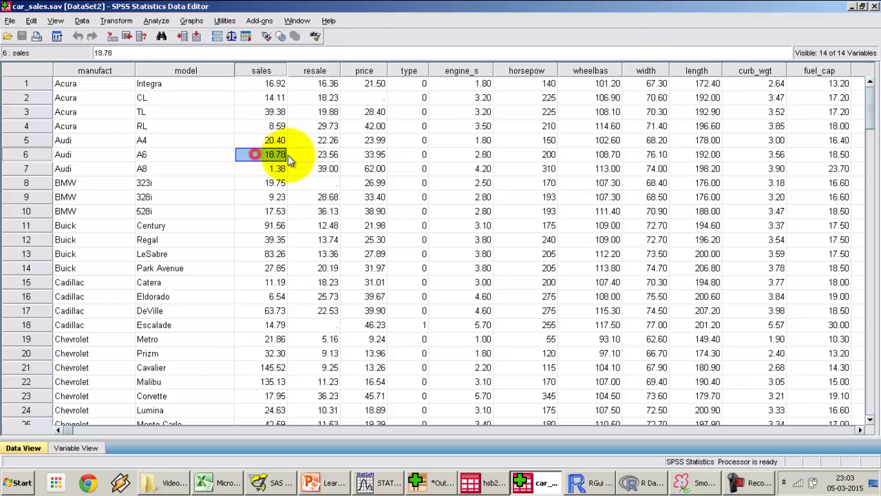
left_click(35, 157)
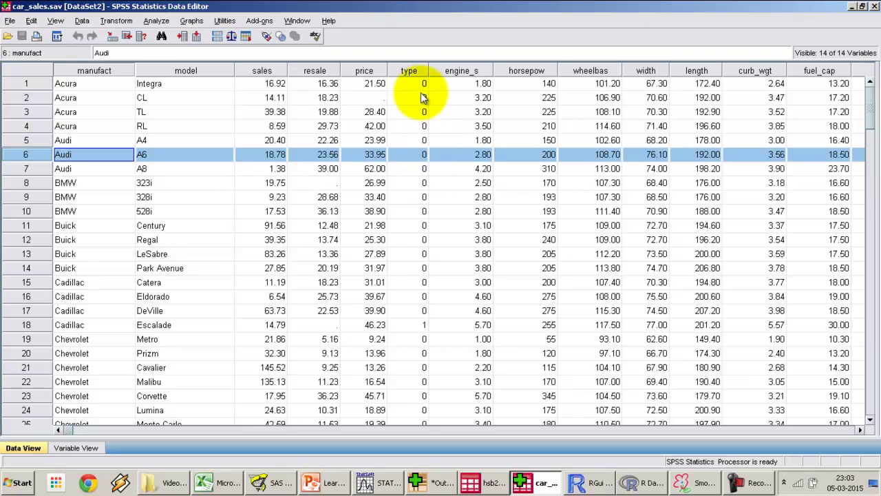
- Examine the type column and compare the Cadillac DeVille and Escalade rows as separate groups
left_click(416, 311)
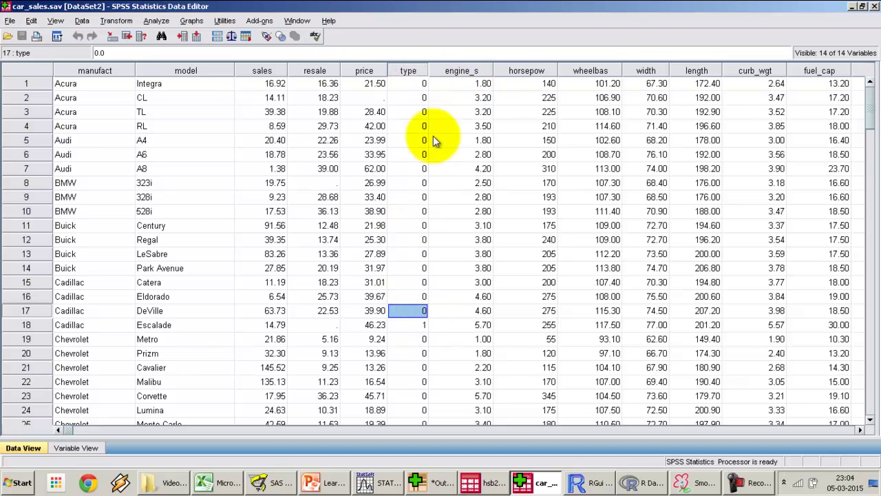
left_click(412, 70)
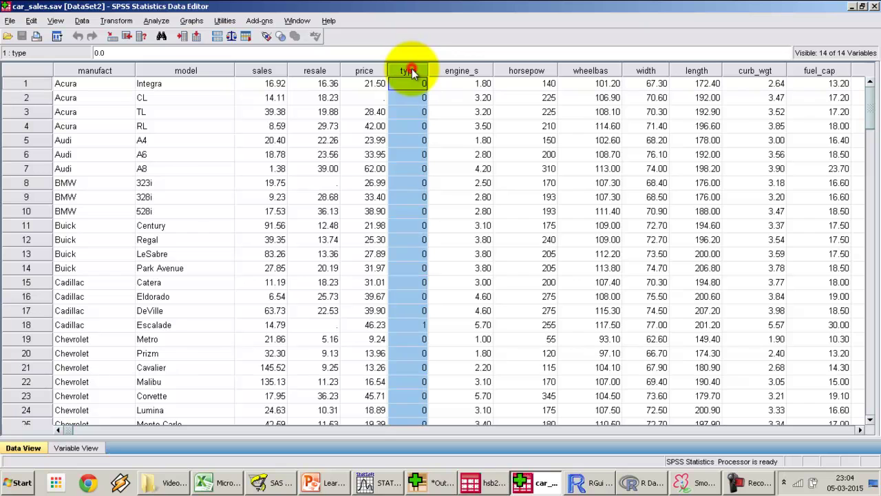
left_click(425, 225)
left_click(417, 310)
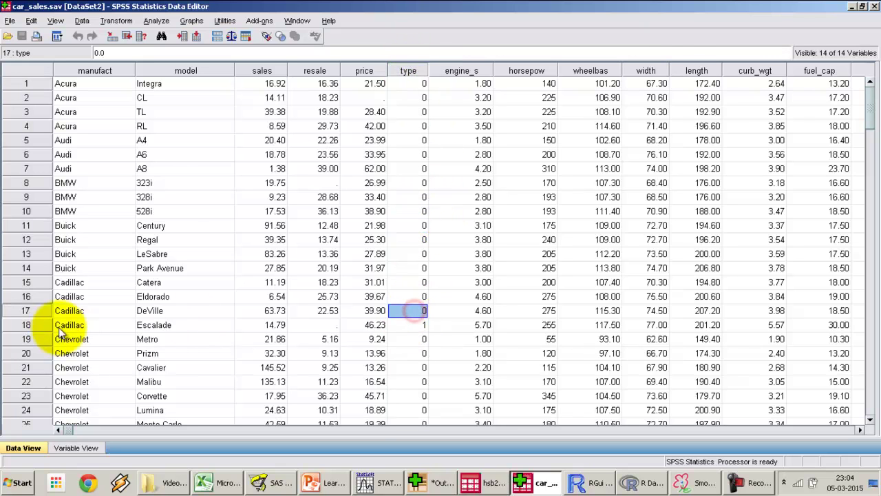
left_click(411, 324)
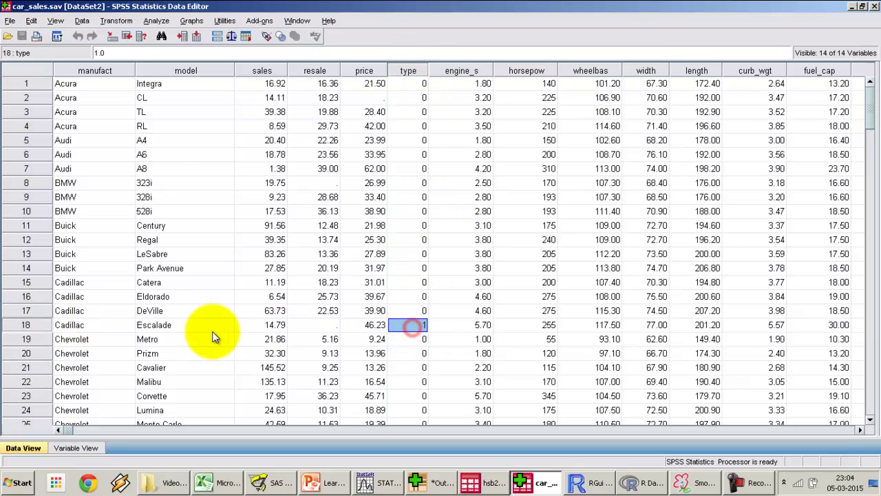
left_click(26, 311)
left_click(34, 325)
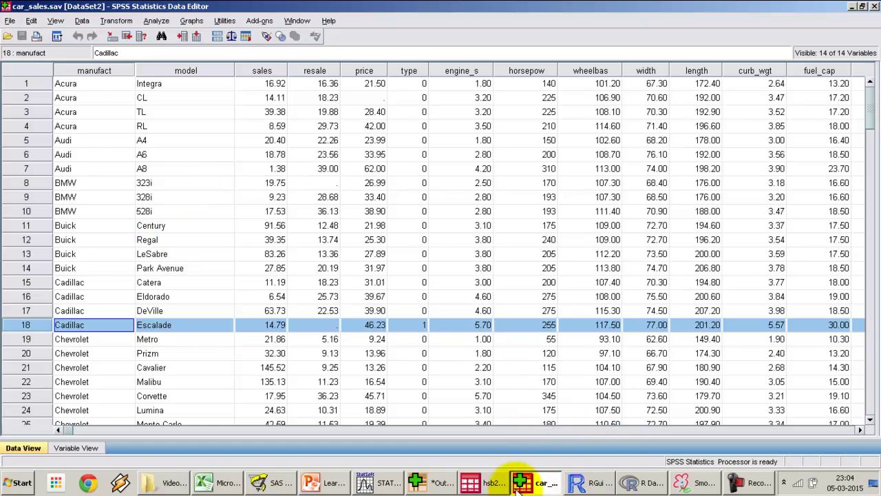
left_click(547, 485)
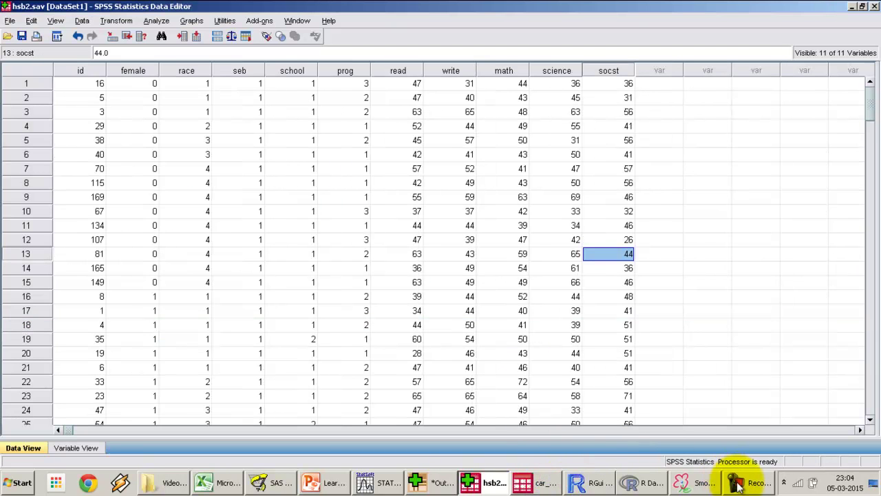
left_click(751, 484)
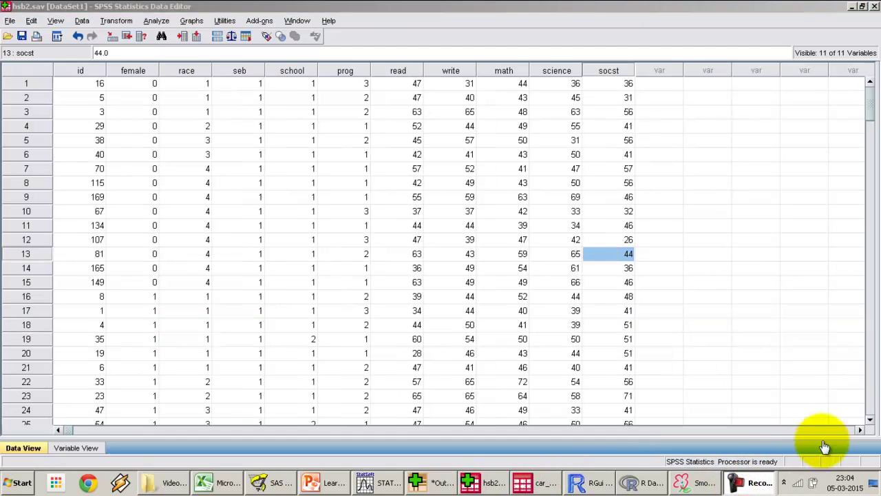